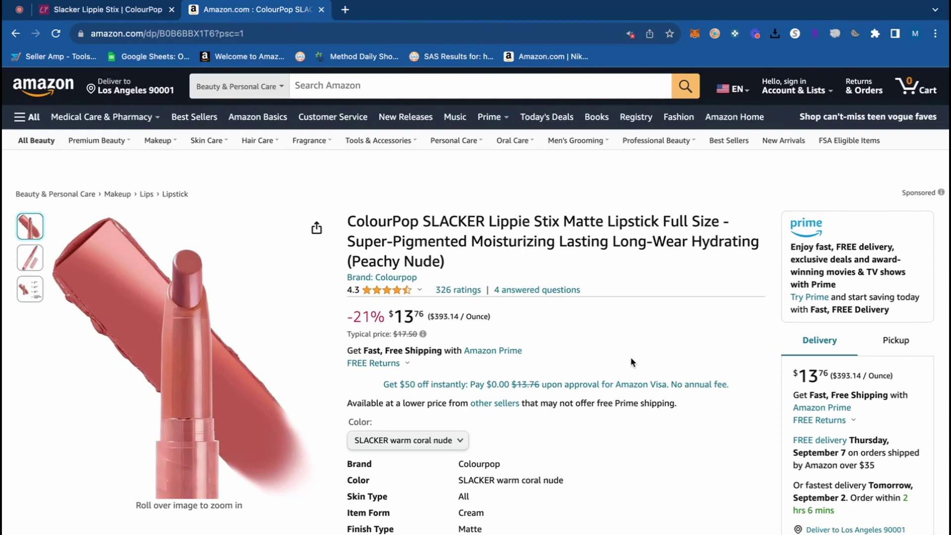
Open SellerAmp on the ColourPop Slacker lipstick listing, dock it as a right-hand side panel and widen it.
left_click(714, 33)
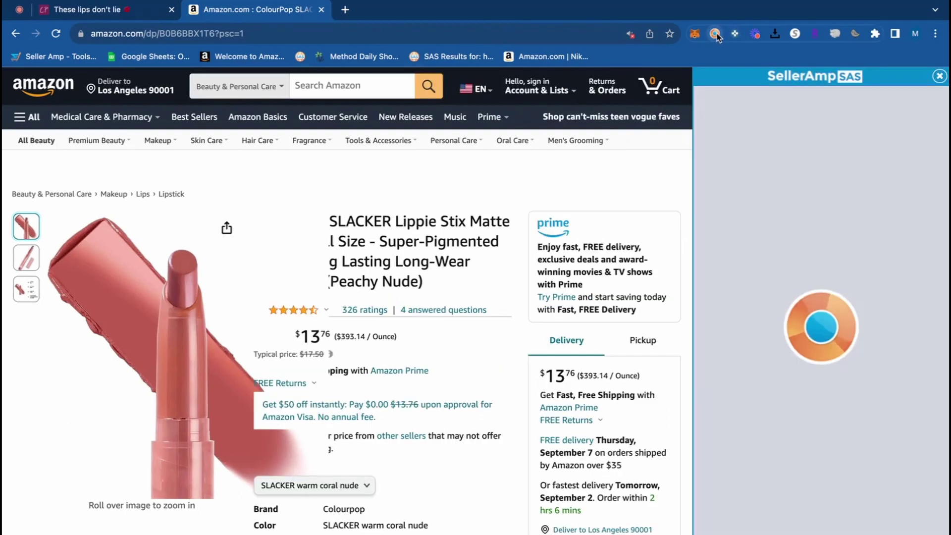
mouse_move(544, 237)
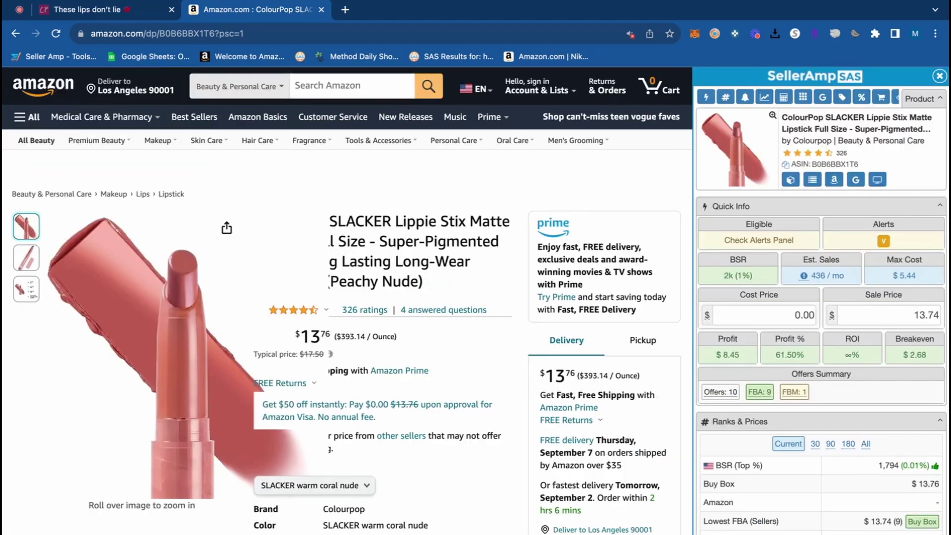
scroll(510, 182, "down", 3)
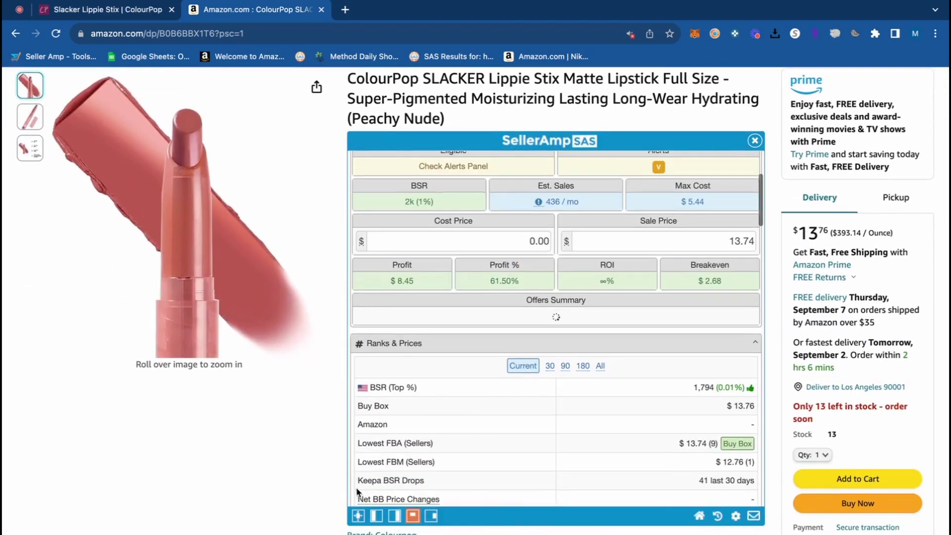
left_click(395, 516)
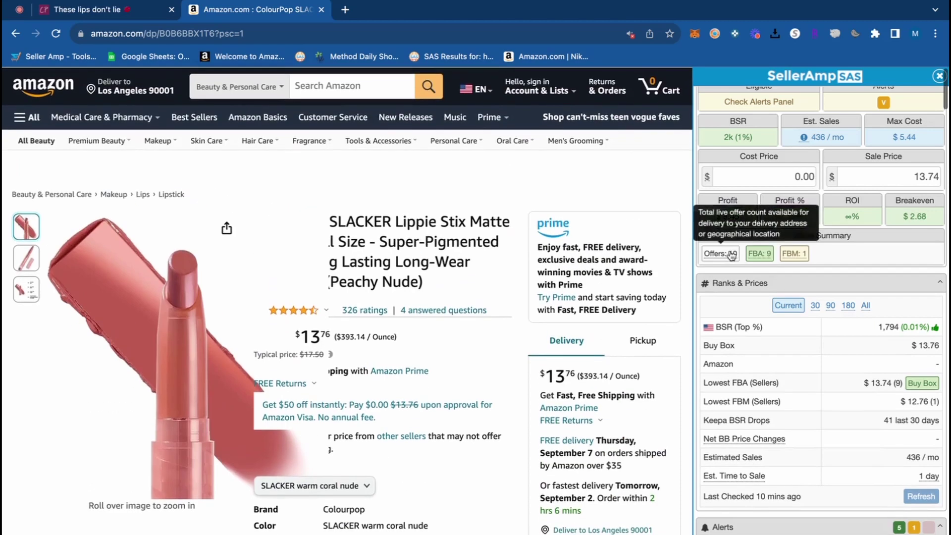
scroll(730, 255, "up", 3)
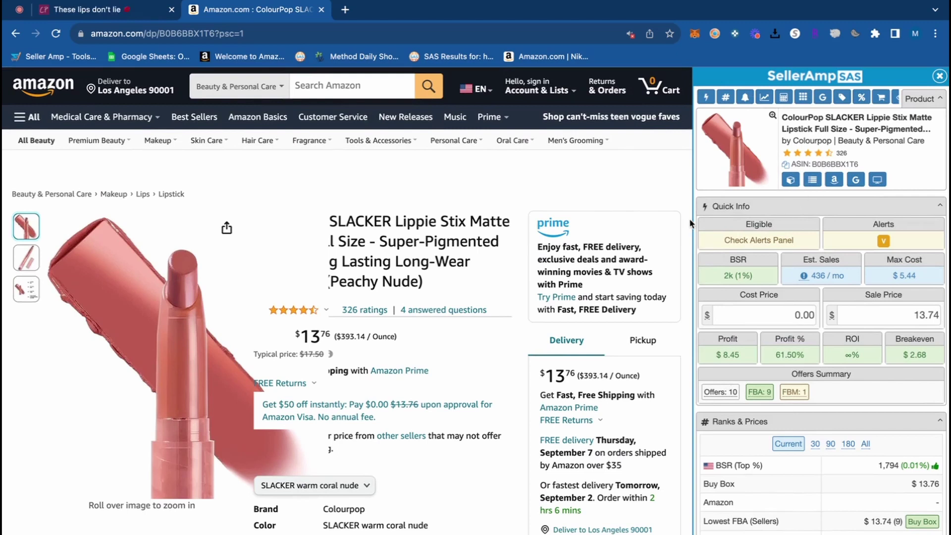
left_click_drag(691, 221, 614, 220)
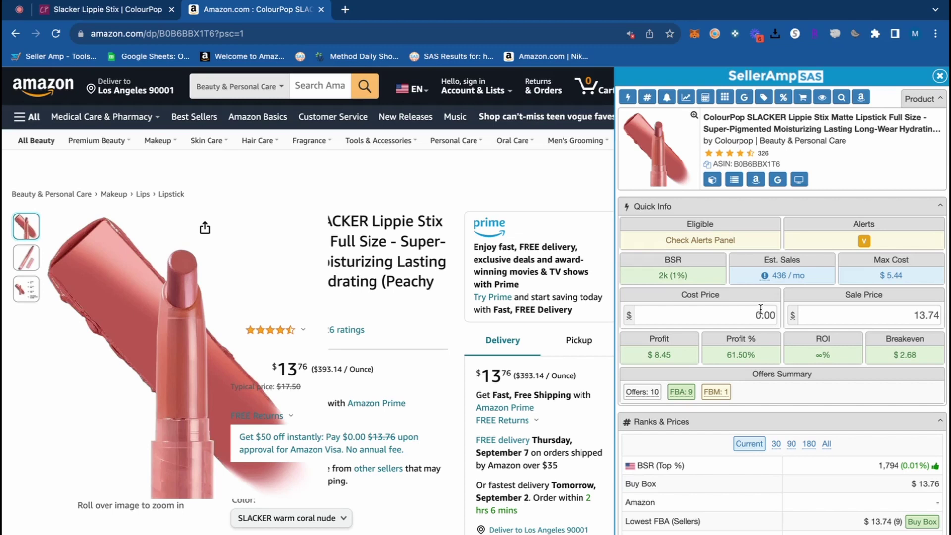
Check the lipstick's retail price on the ColourPop page, dismissing its pop-up, and enter 5.60 as SellerAmp's cost price.
left_click(140, 13)
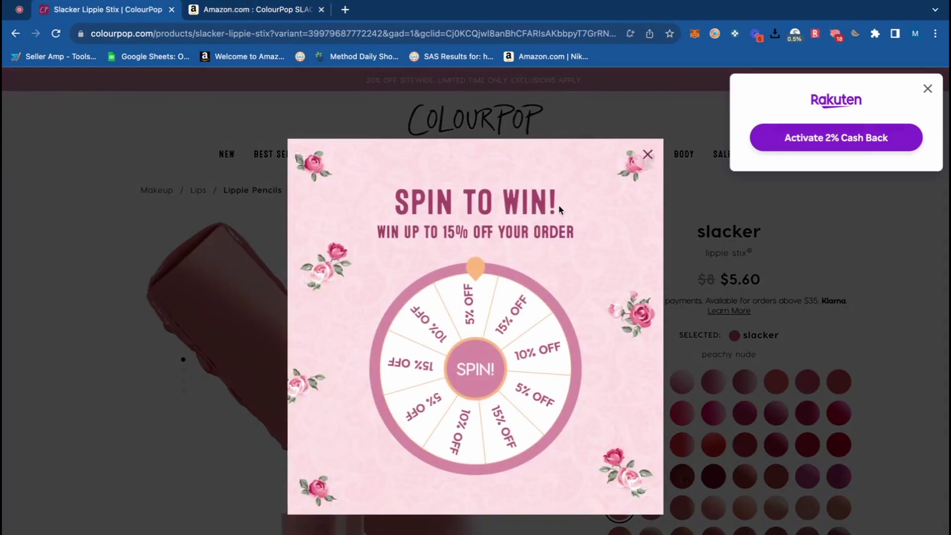
left_click(648, 155)
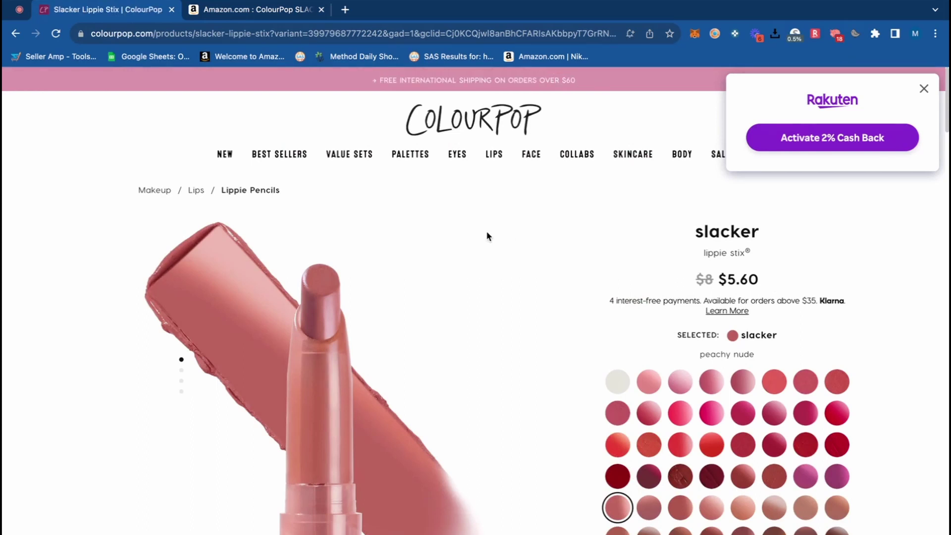
scroll(486, 236, "down", 2)
scroll(486, 236, "up", 2)
left_click(310, 16)
left_click(747, 313)
type("5.60")
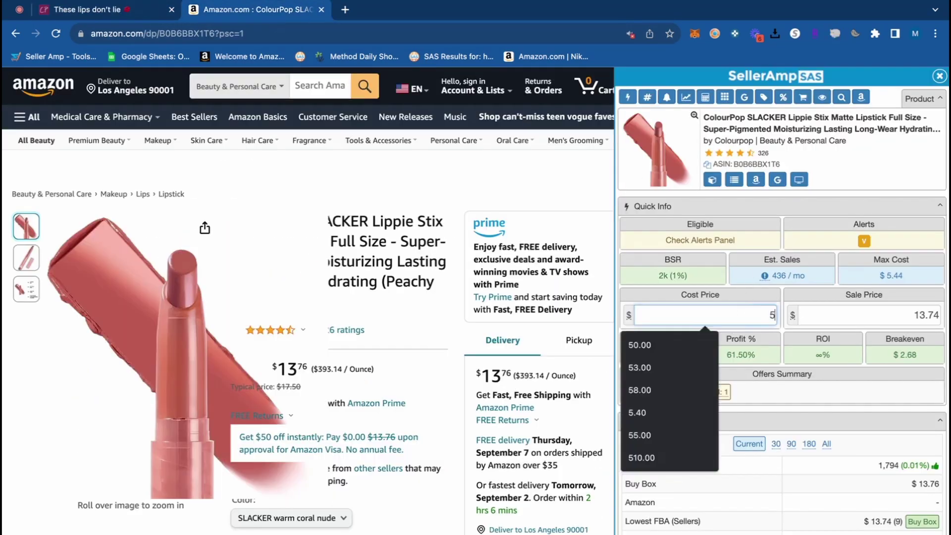
left_click(834, 297)
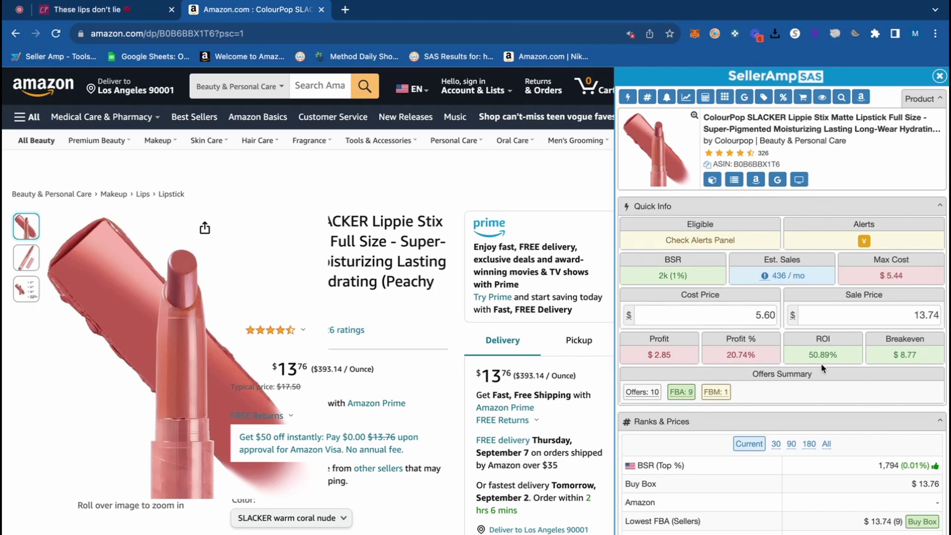
Apply a 15% discount to the cost price by multiplying 5.60 by .85.
double_click(770, 313)
left_click(774, 310)
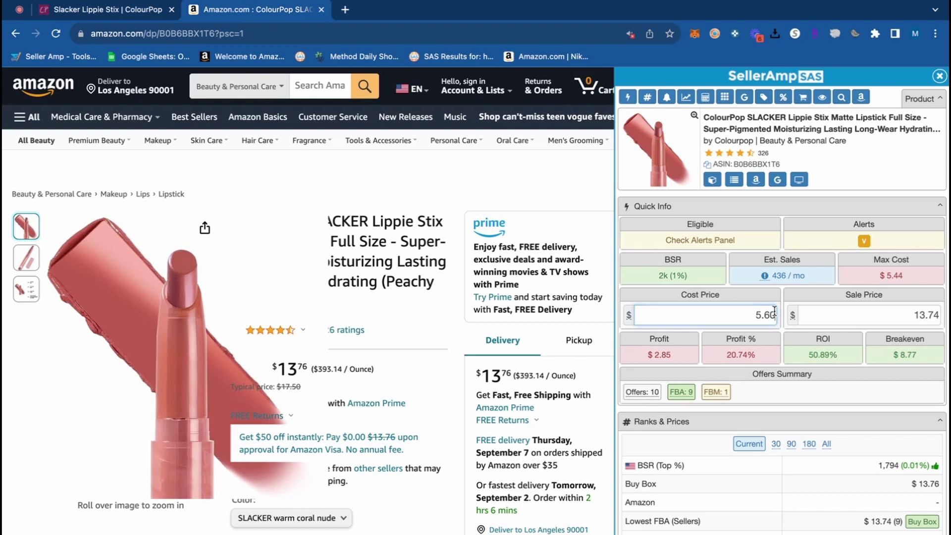
type("*.85")
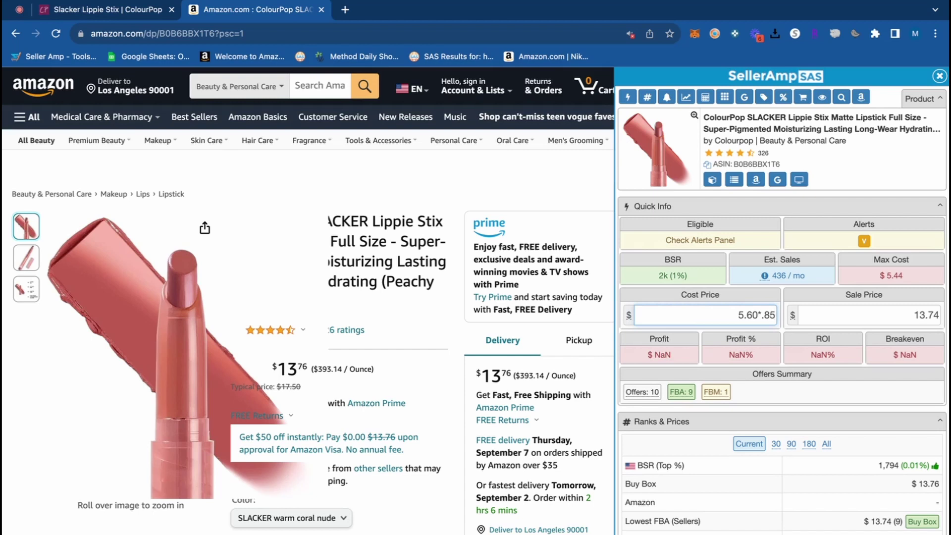
key("Return")
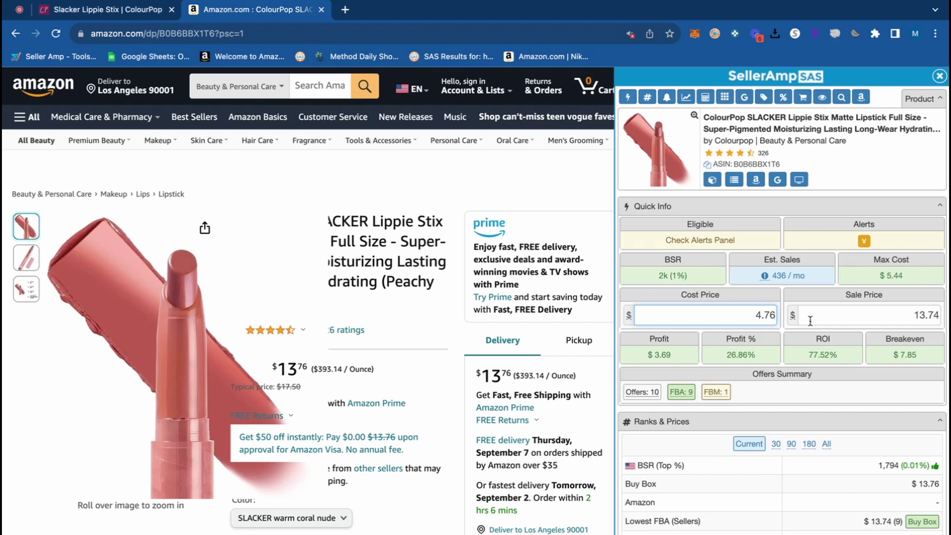
Narrow the SellerAmp panel slightly and review the ranks and prices, the alerts and the 3-month price chart.
left_click_drag(615, 258, 663, 258)
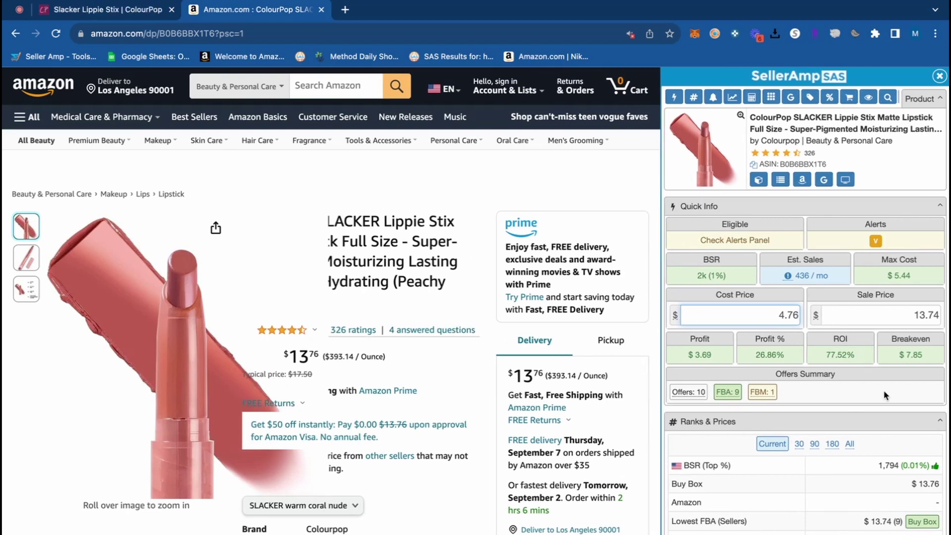
scroll(886, 395, "down", 3)
scroll(886, 395, "down", 2)
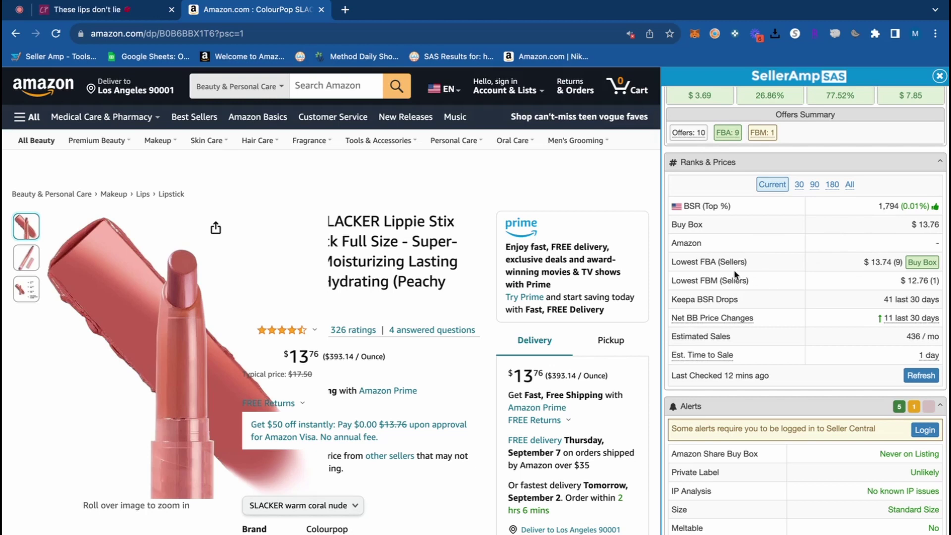
scroll(738, 270, "down", 5)
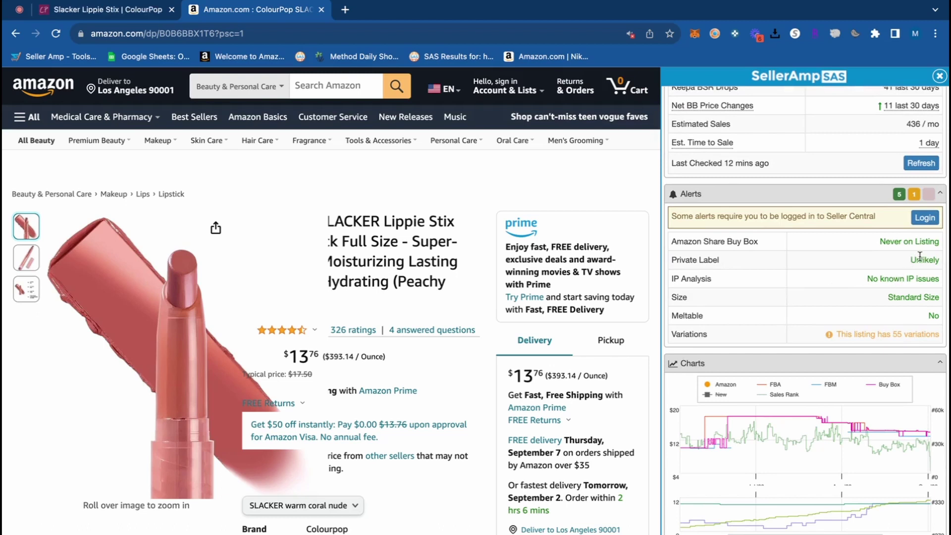
scroll(840, 269, "down", 3)
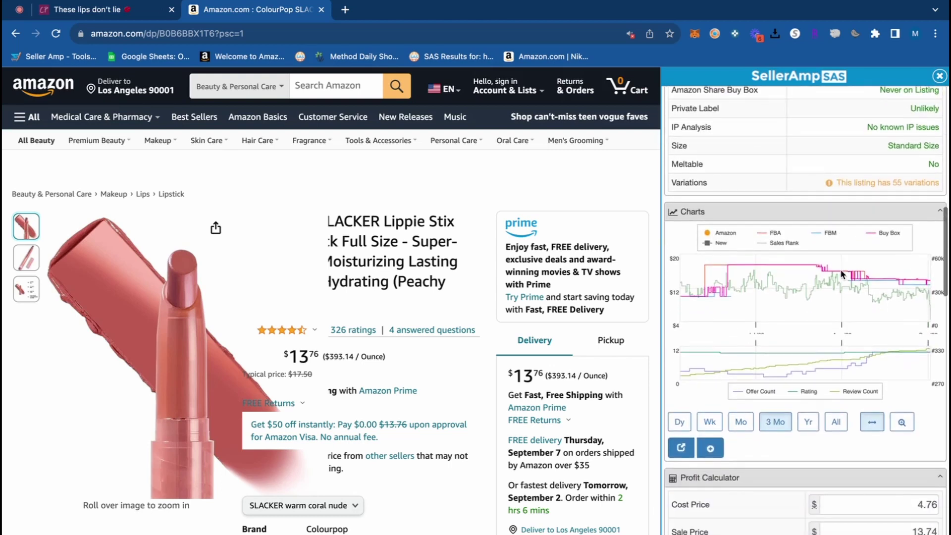
left_click(808, 422)
left_click(766, 423)
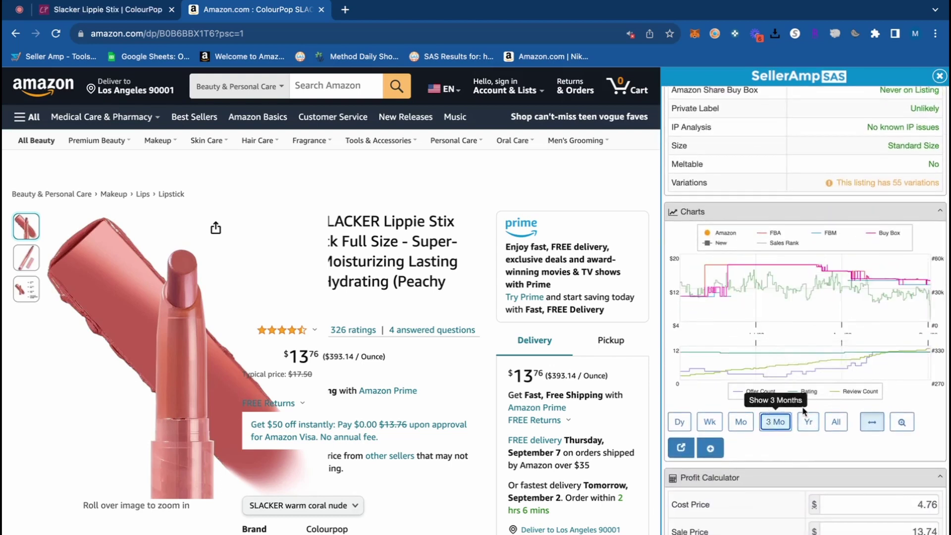
Switch the profit calculator's fulfilment type to FBM and check the product's dimensions and weight.
scroll(773, 416, "down", 5)
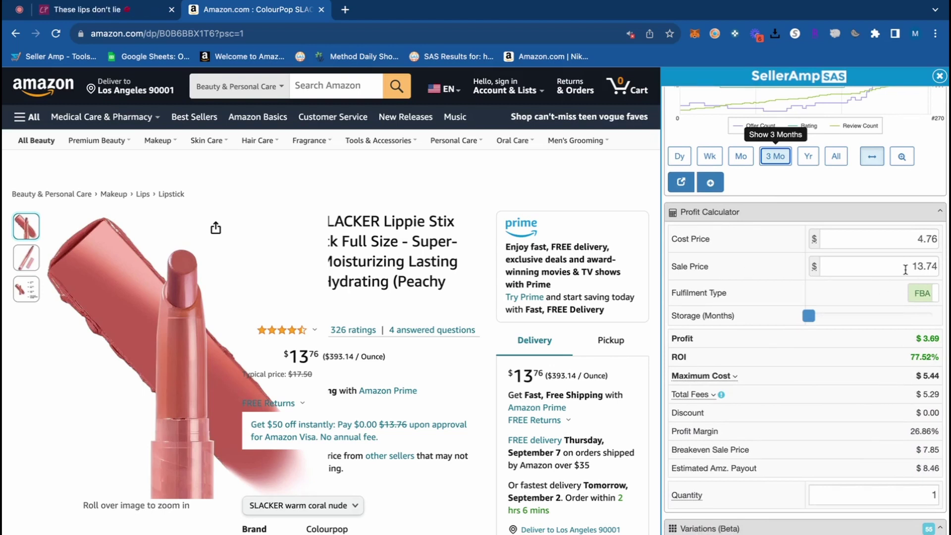
left_click(919, 300)
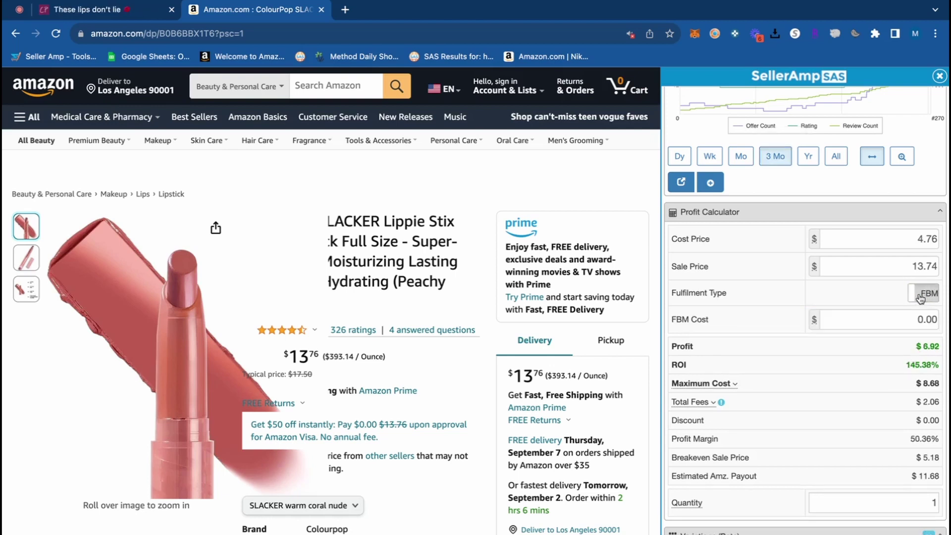
scroll(895, 310, "up", 15)
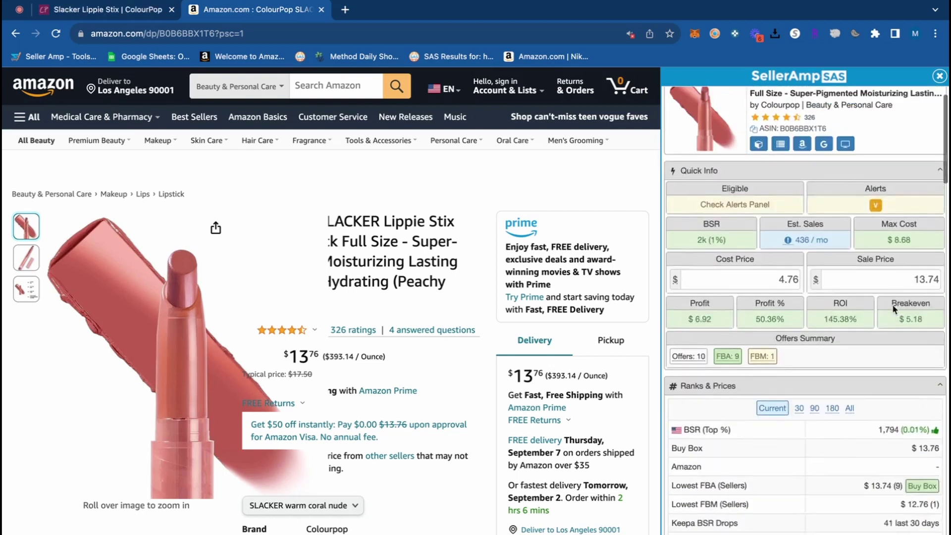
mouse_move(758, 182)
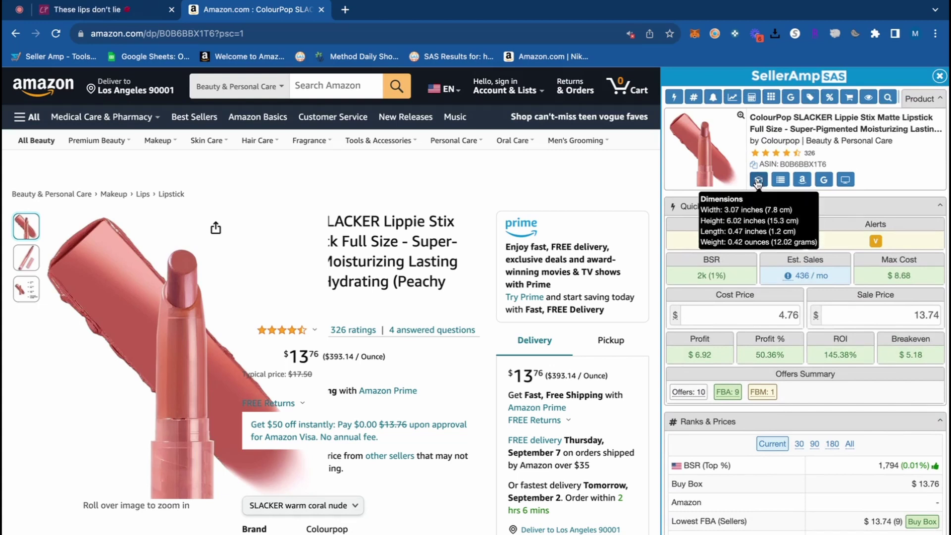
Set the FBM cost in the profit calculator to 4.00.
scroll(888, 301, "down", 15)
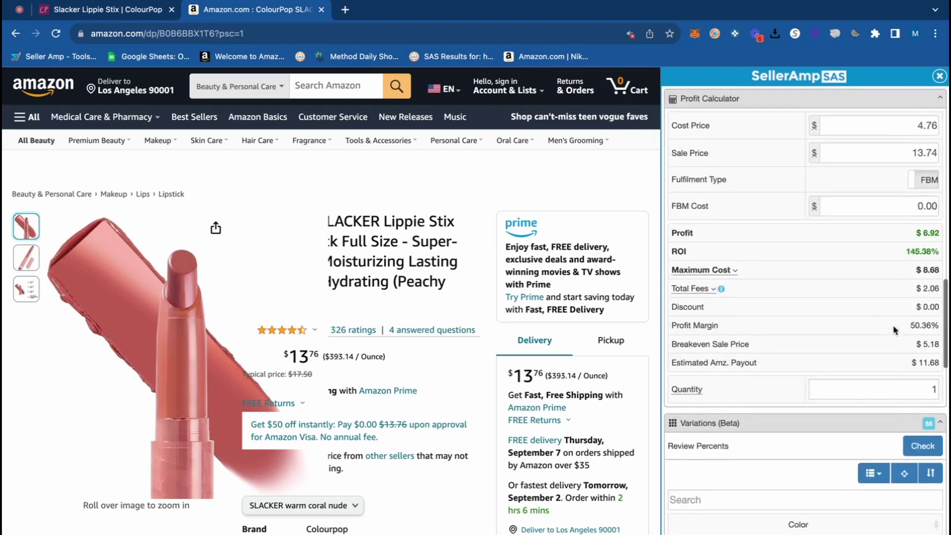
scroll(894, 330, "up", 1)
left_click(892, 260)
key("BackSpace")
key("BackSpace")
key("BackSpace")
type("0.04")
double_click(906, 254)
type("4.00")
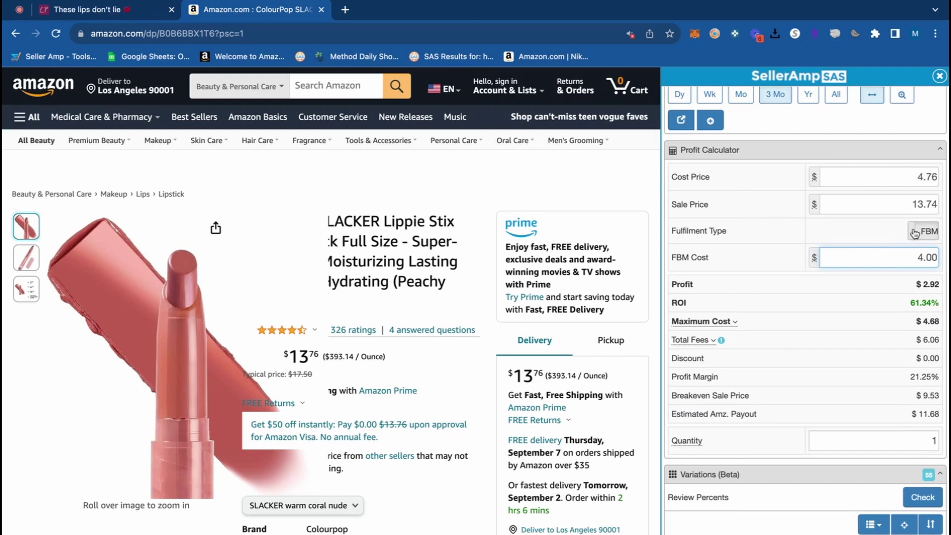
Switch the fulfilment type back to FBA and set the profit calculator's quantity to 15.
left_click(915, 233)
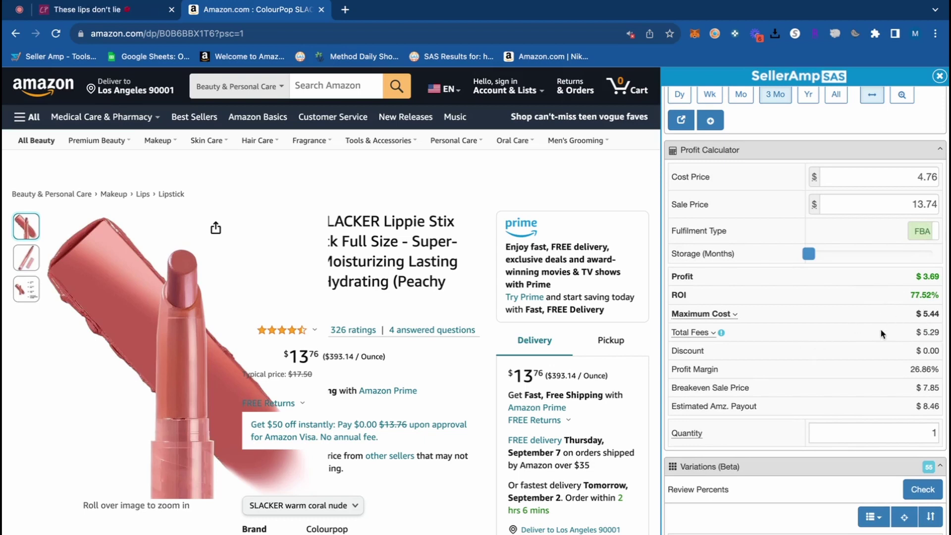
left_click(893, 436)
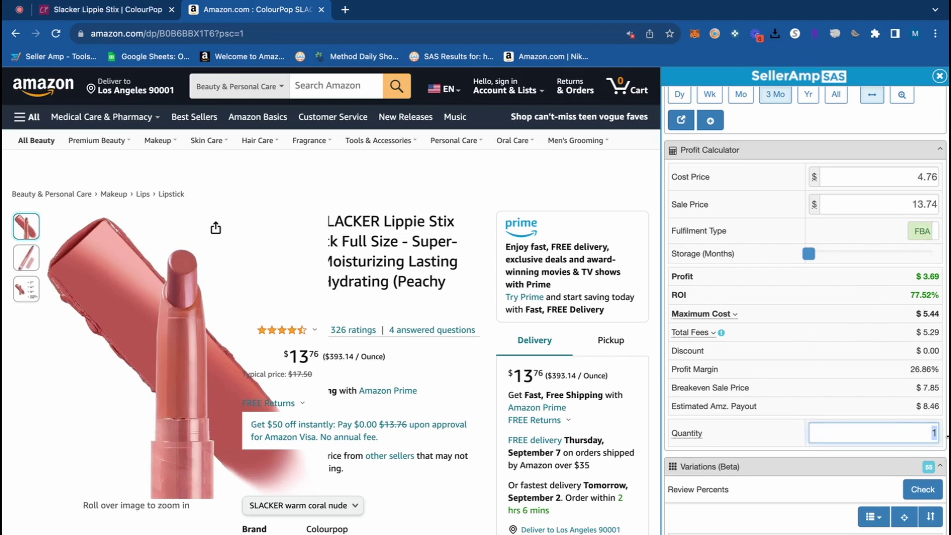
left_click(887, 409)
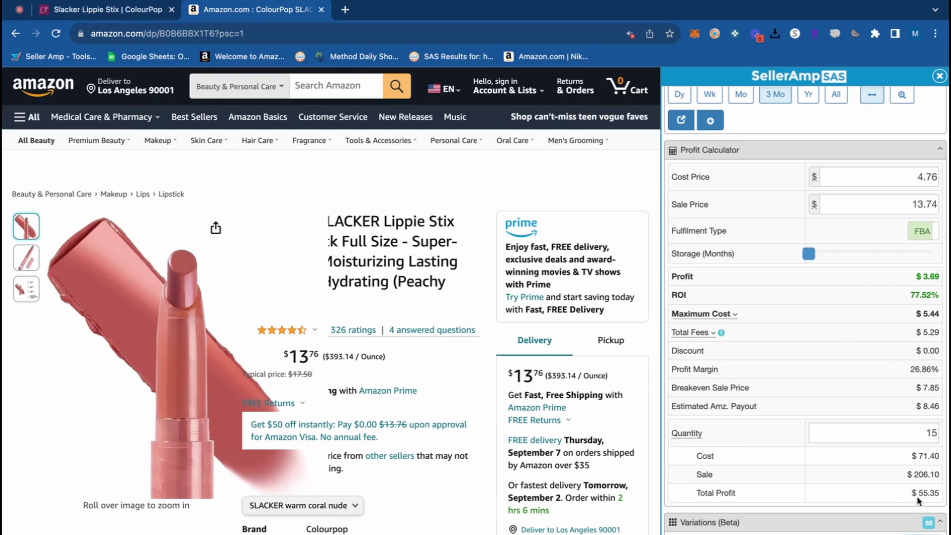
Export the product to the Video Example Google Sheet.
scroll(878, 444, "down", 10)
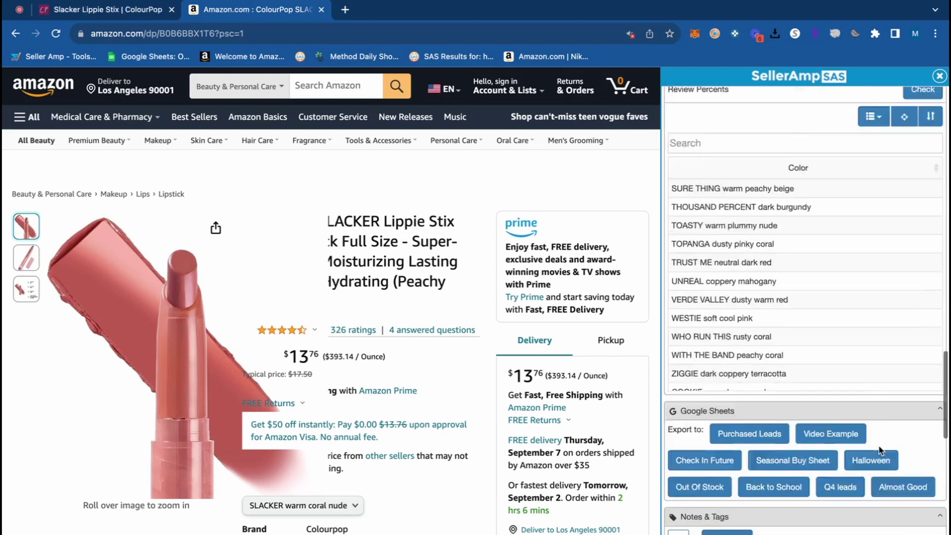
scroll(774, 245, "down", 3)
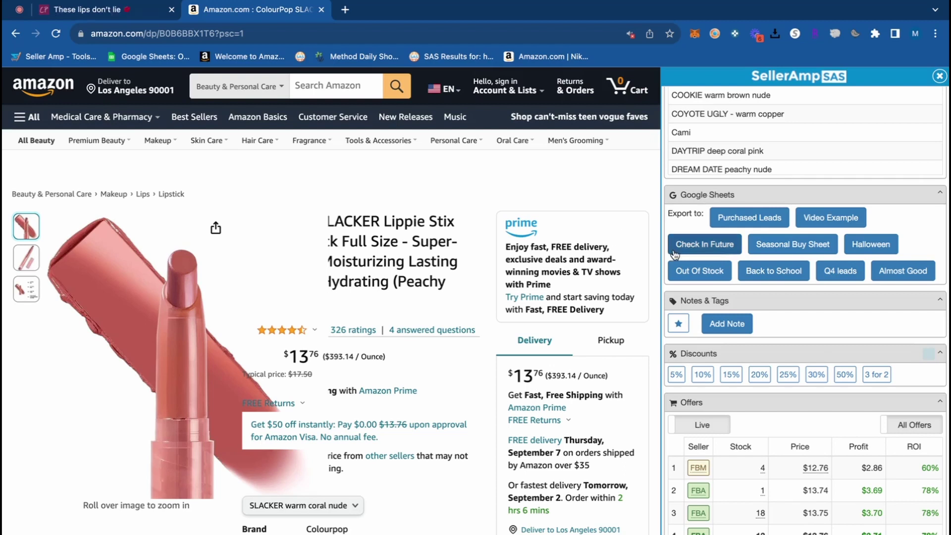
left_click(836, 218)
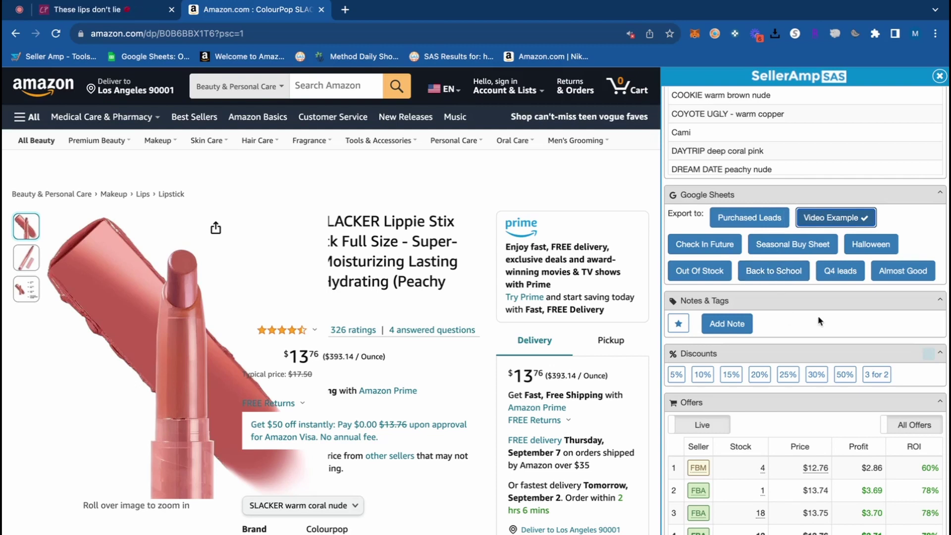
Review the sellers' offers, the listing's stock and seller details, and the product's past lookups.
scroll(826, 311, "down", 5)
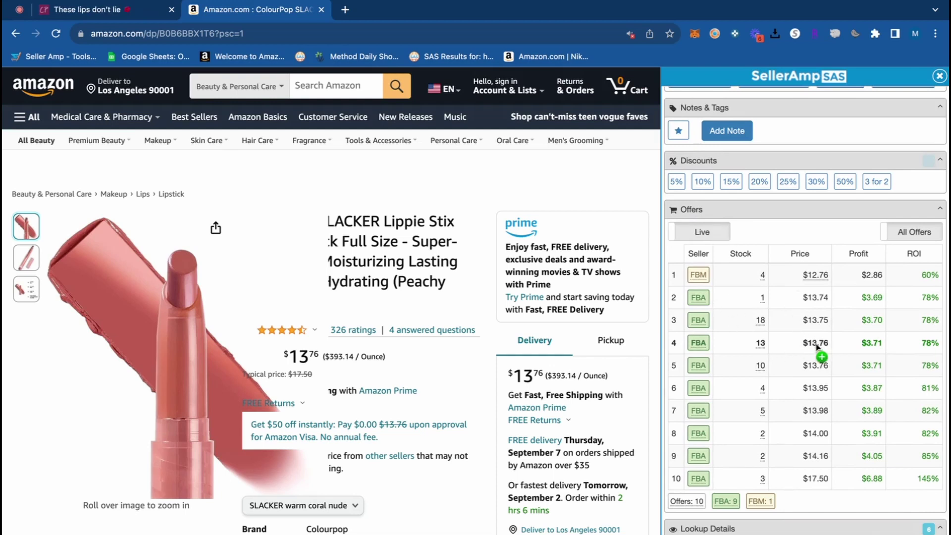
scroll(533, 276, "down", 3)
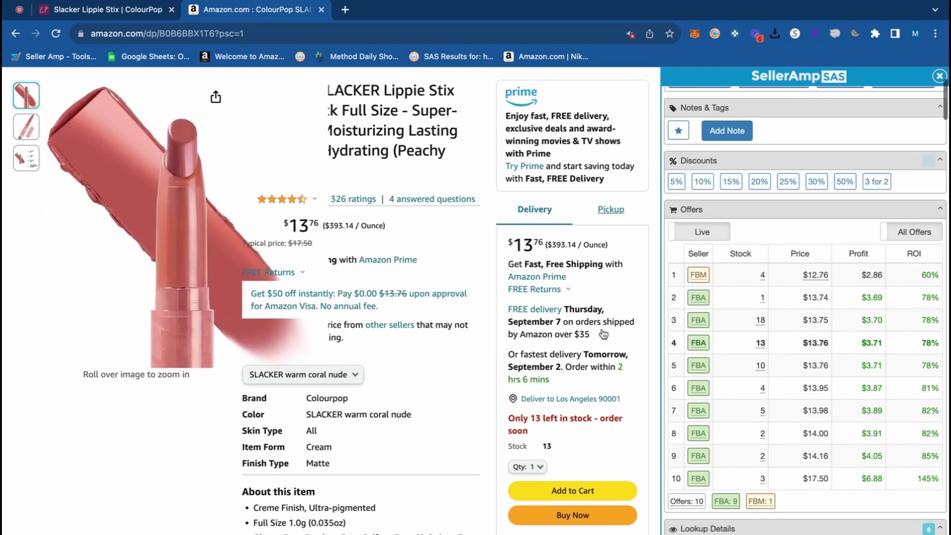
scroll(533, 276, "down", 2)
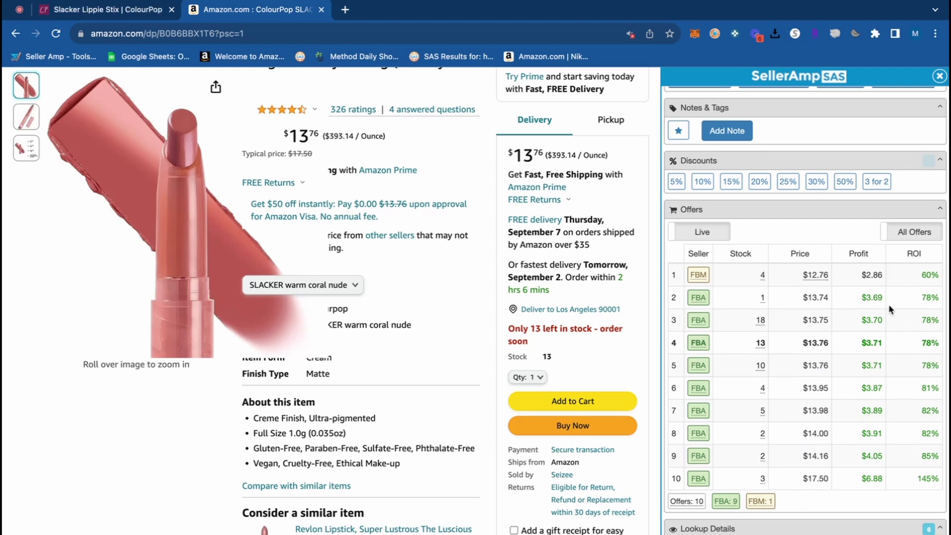
scroll(889, 310, "down", 5)
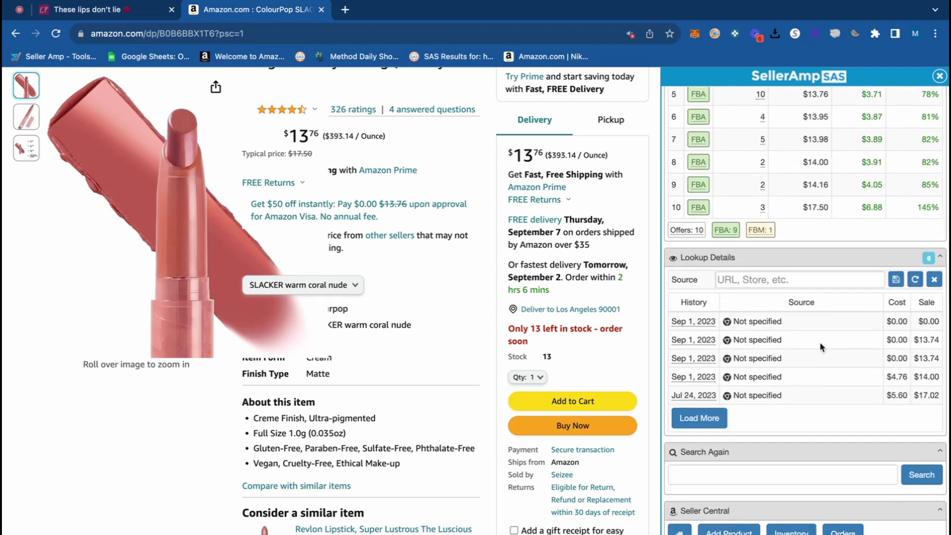
scroll(786, 462, "up", 10)
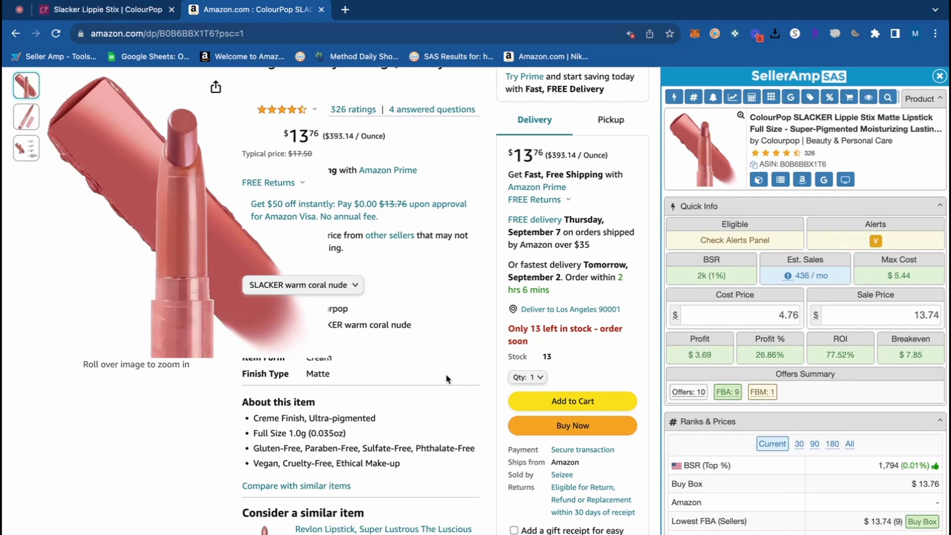
Examine the lipstick's Keepa price history, toggling the sub-ranks graph on and off and extending the range to a year.
scroll(446, 378, "down", 15)
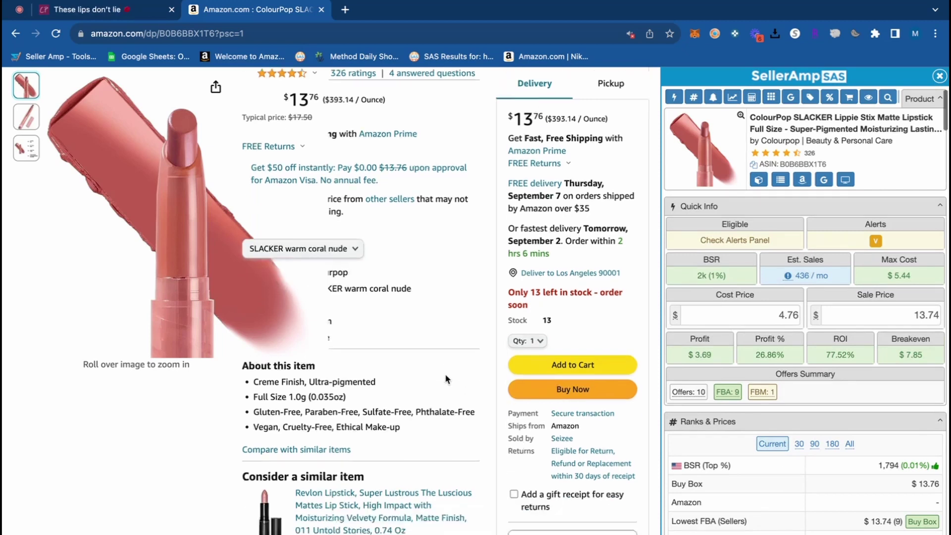
scroll(445, 373, "down", 1)
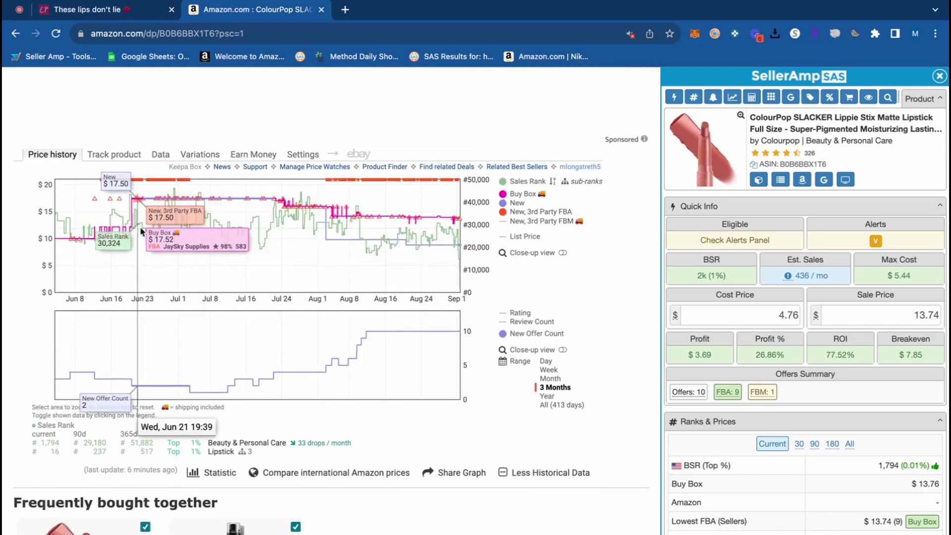
left_click(588, 184)
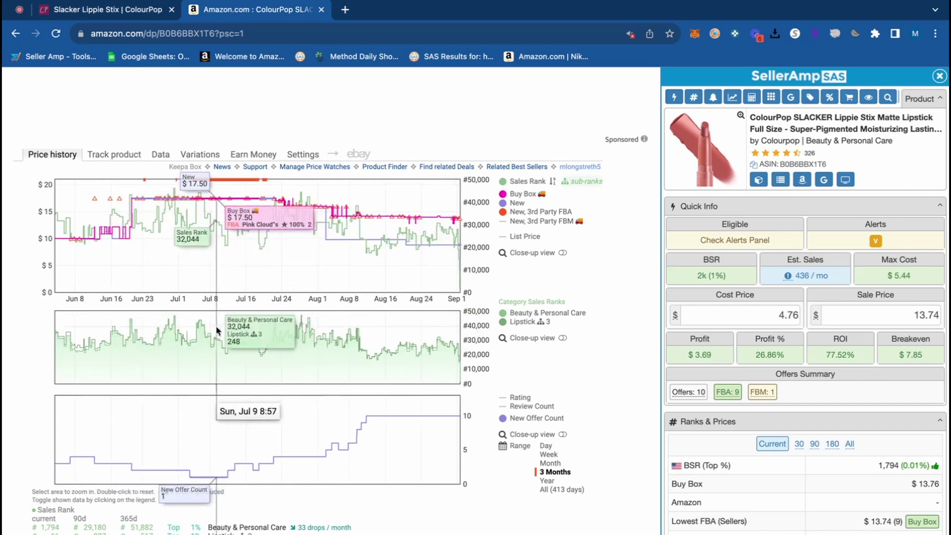
left_click(584, 183)
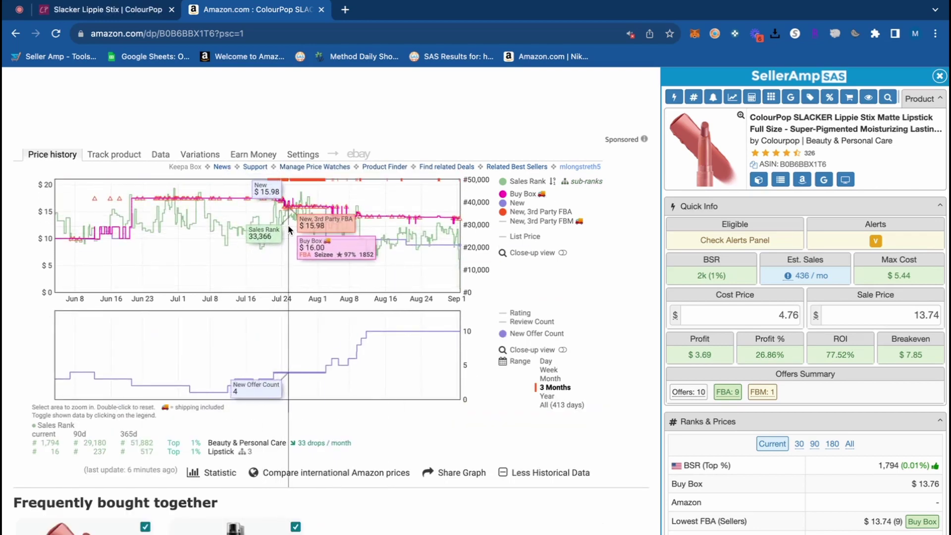
left_click(551, 397)
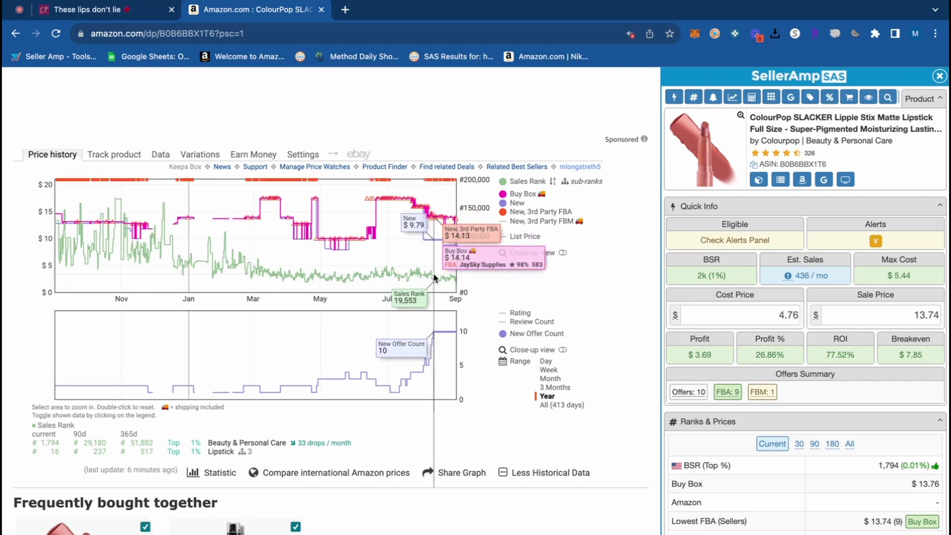
scroll(434, 278, "up", 5)
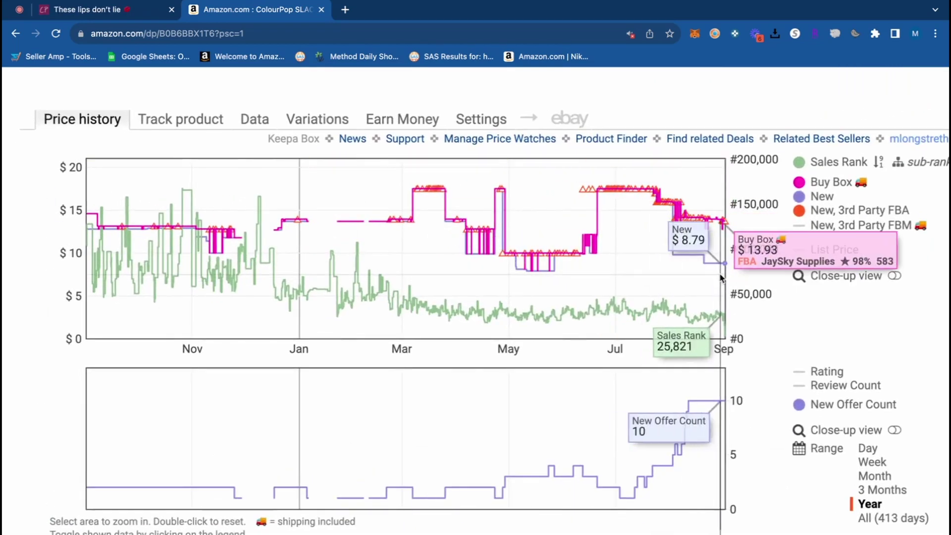
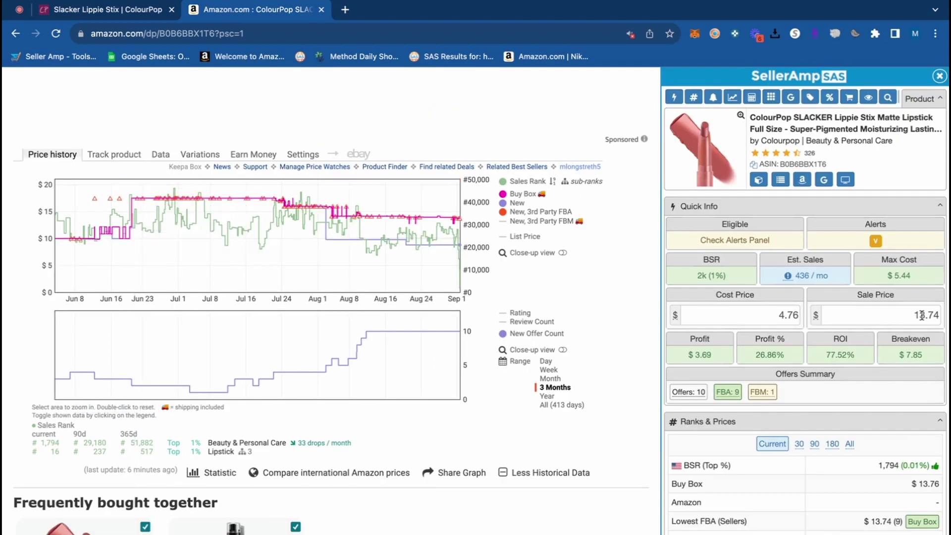
Test a sale price of 18.00 in SellerAmp's Quick Info, and set the sale price to 14.00.
double_click(908, 317)
key("BackSpace")
type("18")
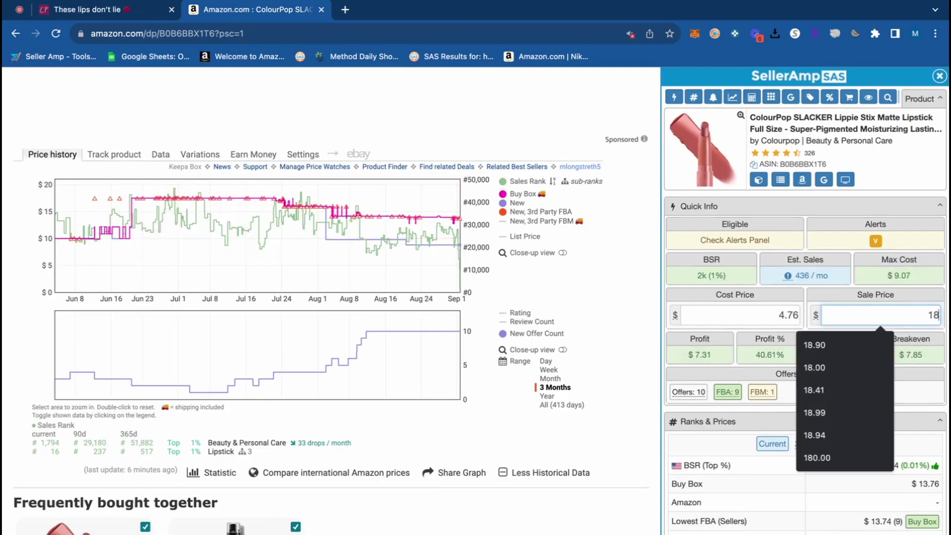
key("Return")
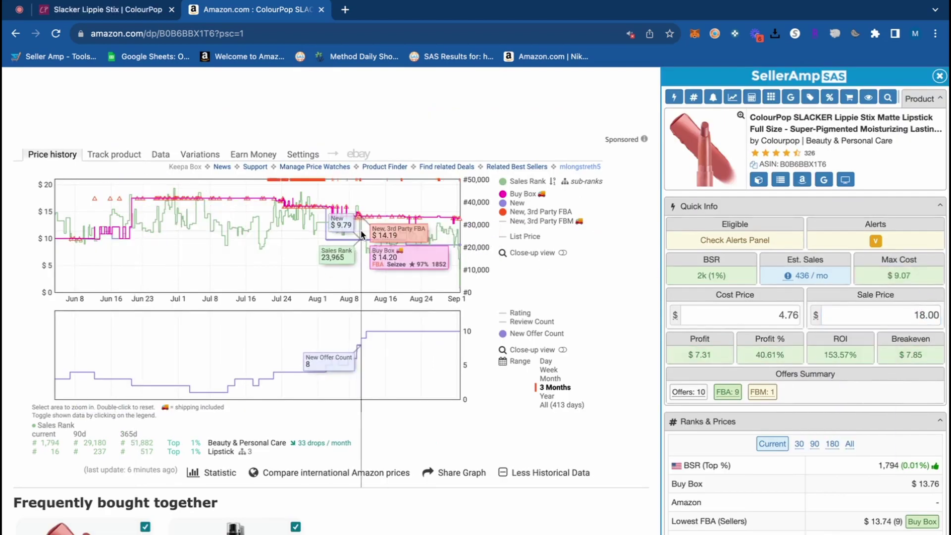
double_click(889, 317)
type("14.00")
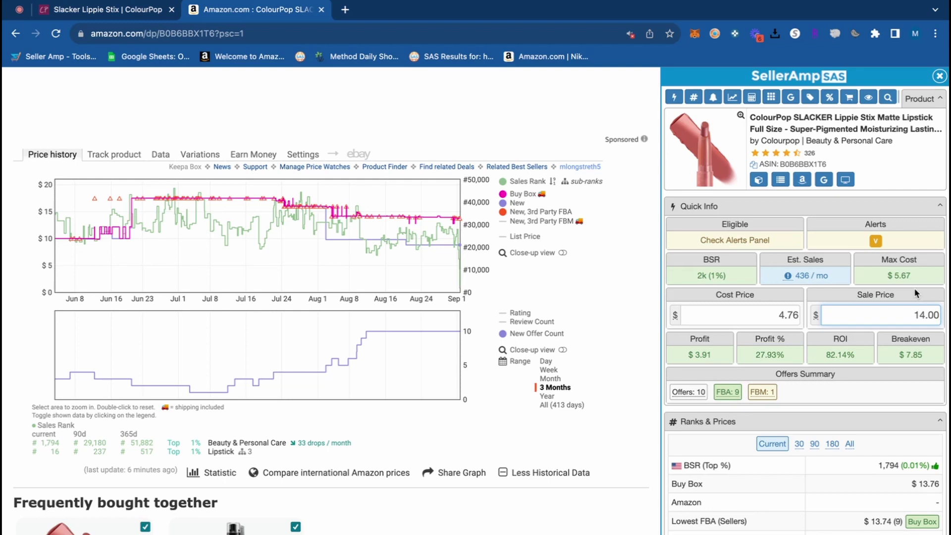
Review Keepa's product details and the Buy Box statistics for the last 365 days.
scroll(154, 407, "down", 1)
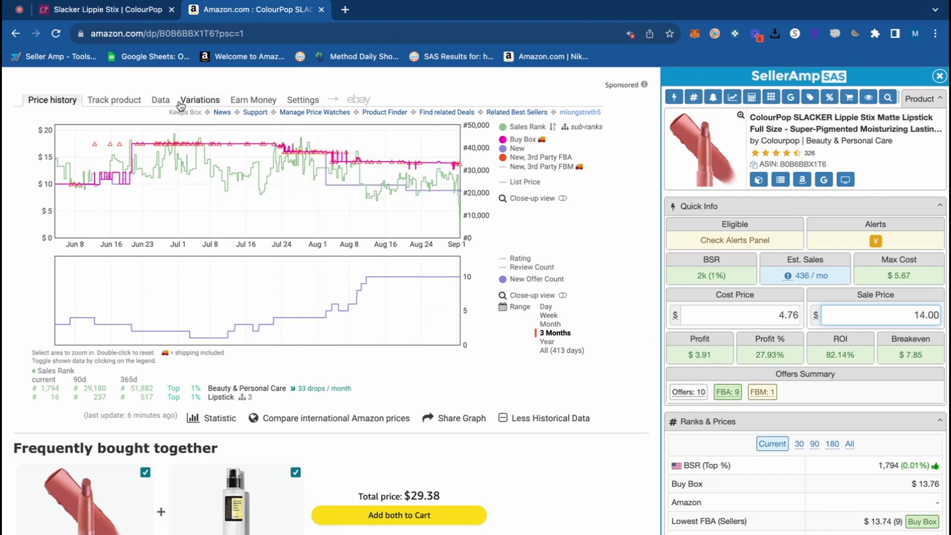
left_click(160, 99)
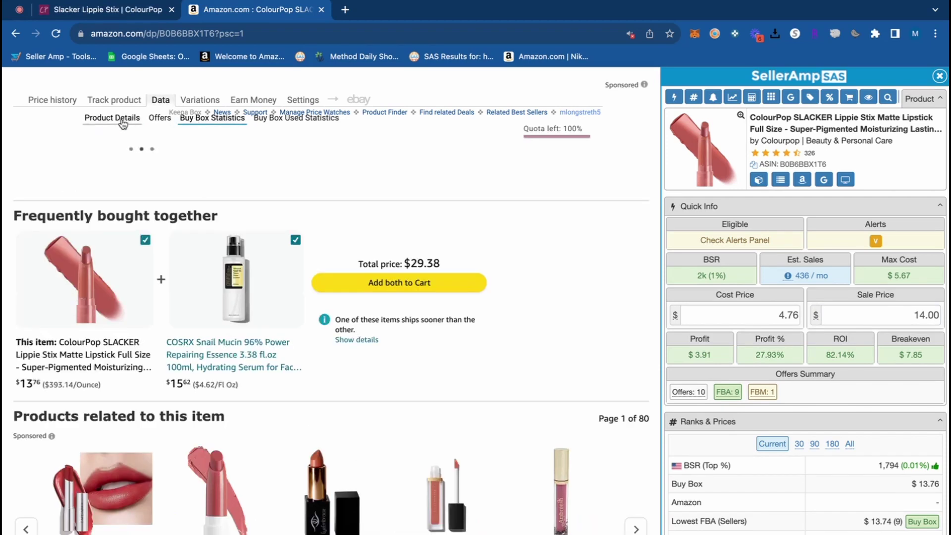
left_click(123, 120)
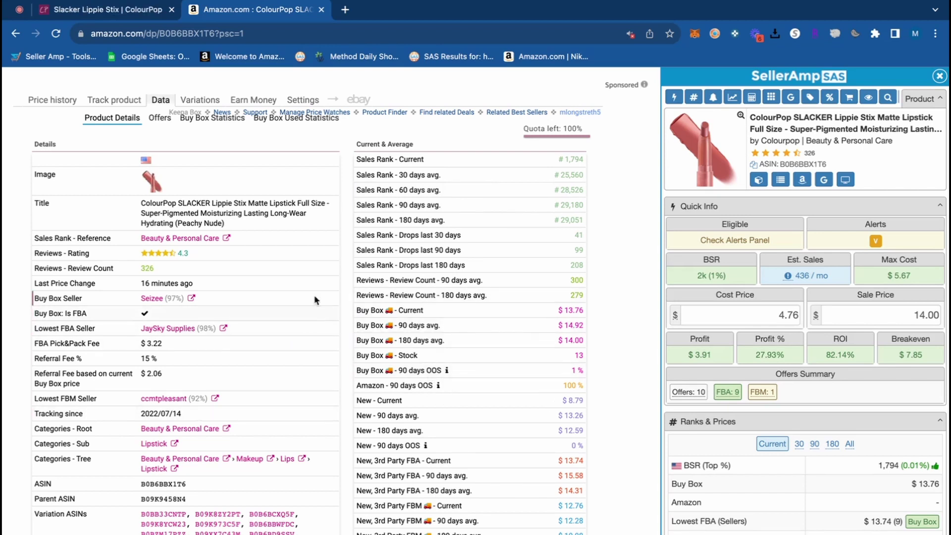
left_click(204, 124)
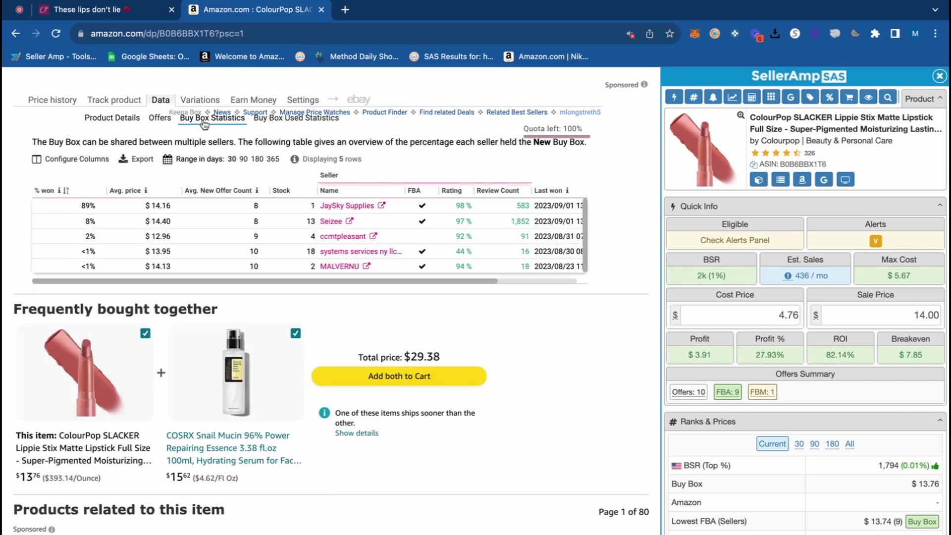
left_click(273, 160)
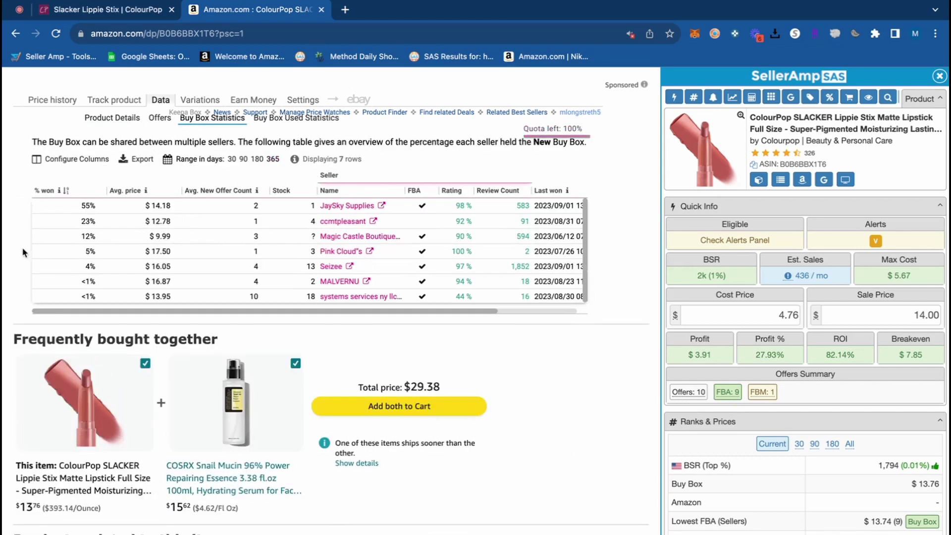
scroll(21, 247, "up", 5)
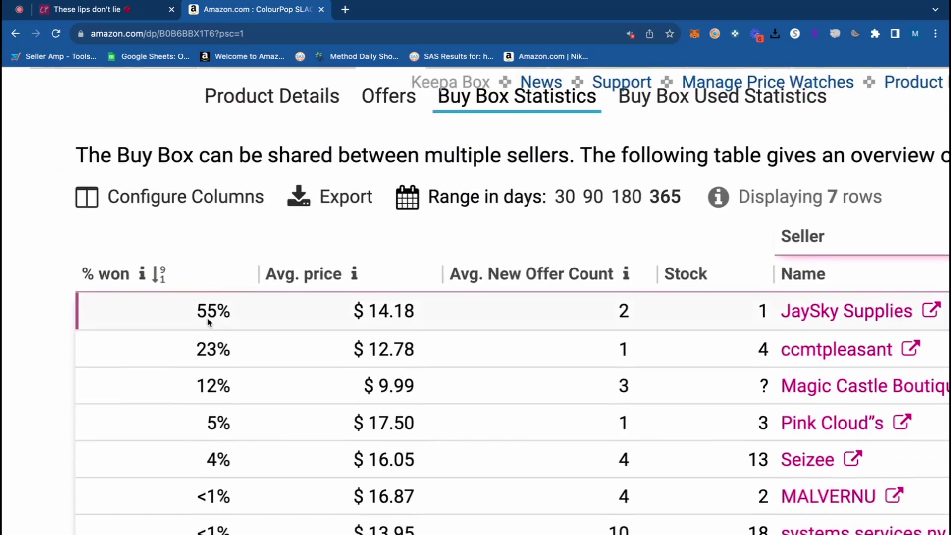
scroll(206, 317, "up", 2)
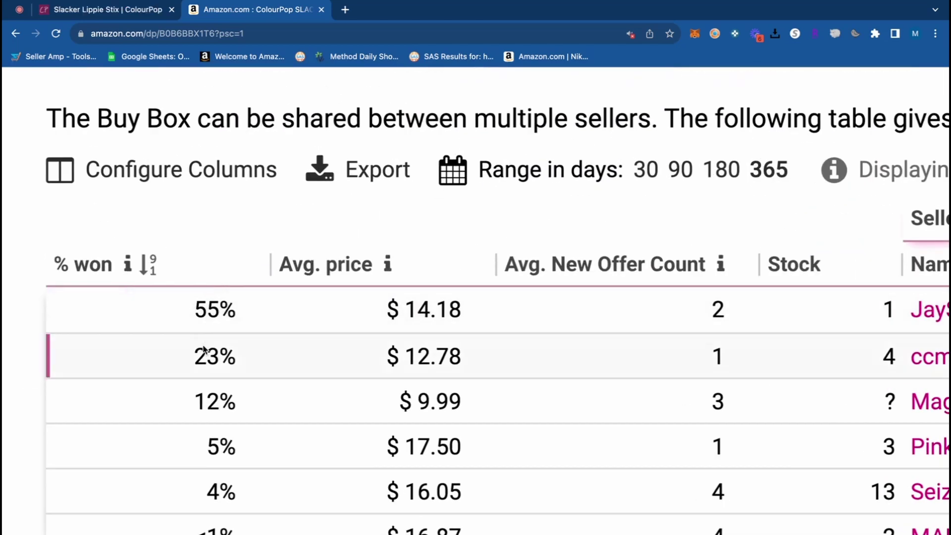
Return to the Keepa price history, and compare the full history with the 3-month range.
scroll(203, 350, "down", 5)
left_click(104, 128)
scroll(104, 128, "up", 5)
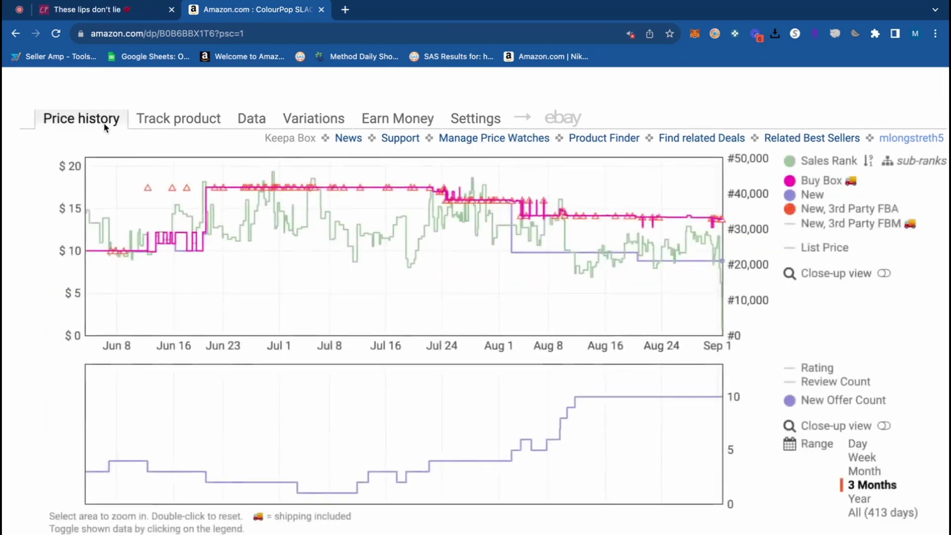
scroll(104, 128, "down", 5)
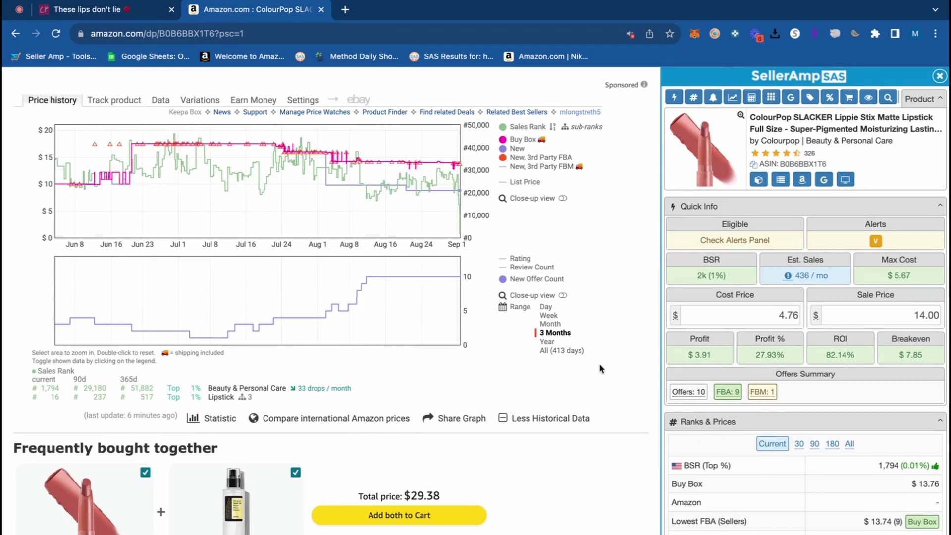
left_click(562, 351)
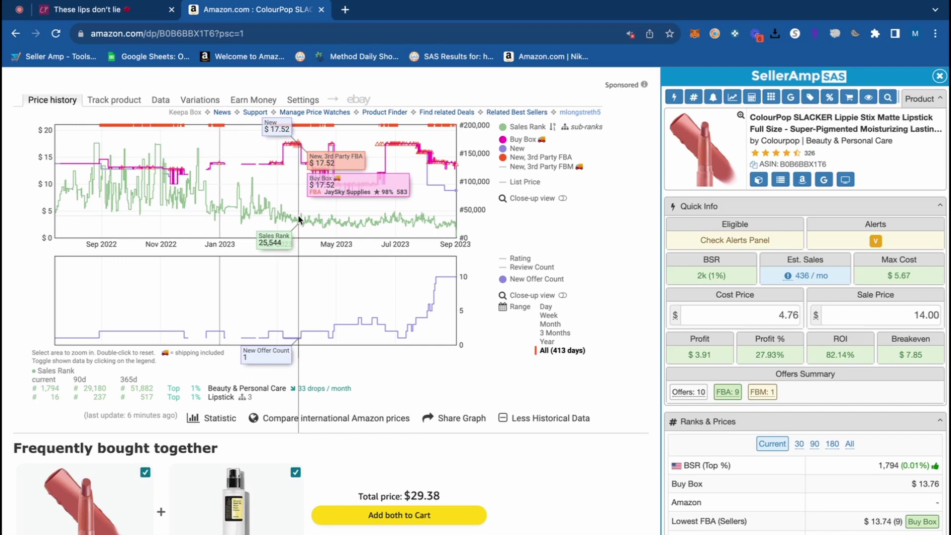
left_click(556, 334)
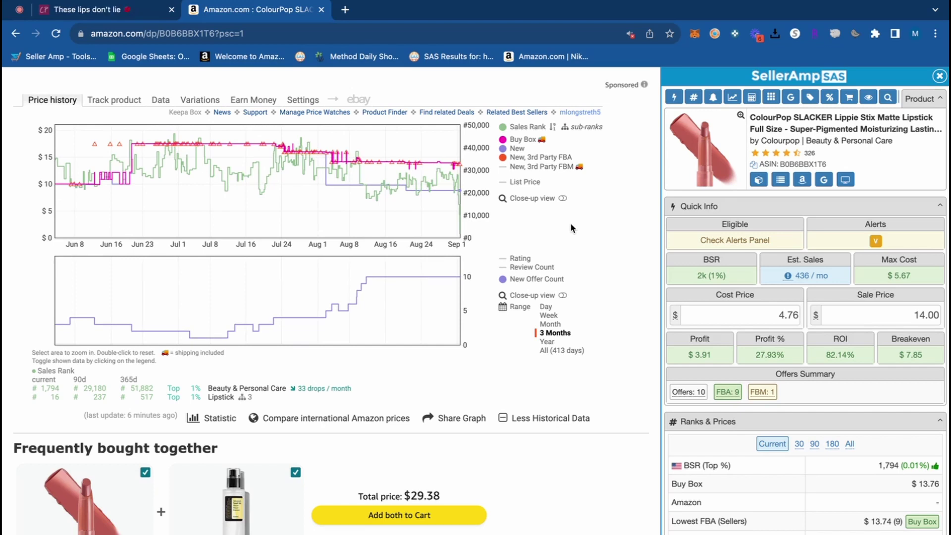
Check the lipstick's retail price on the ColourPop product page, and return to the Amazon listing.
scroll(570, 222, "up", 10)
scroll(385, 228, "up", 4)
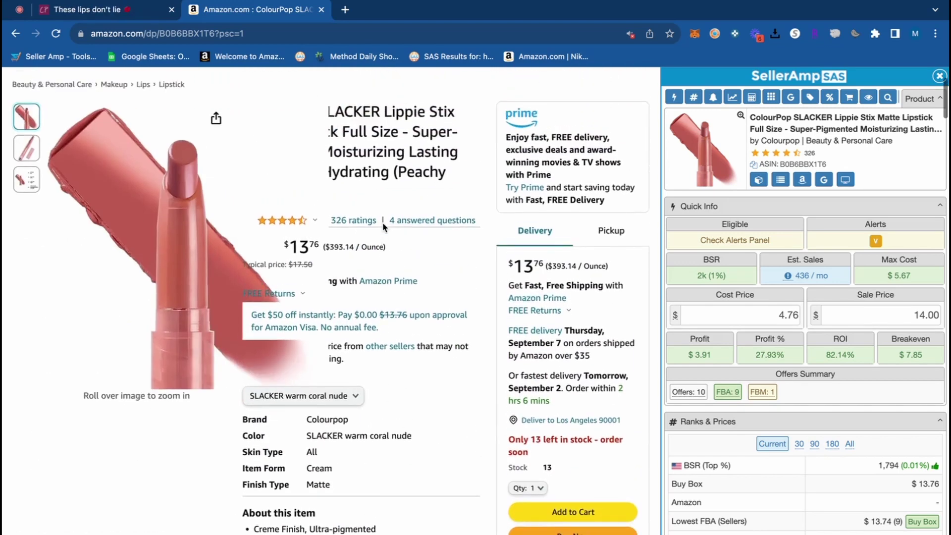
left_click(146, 10)
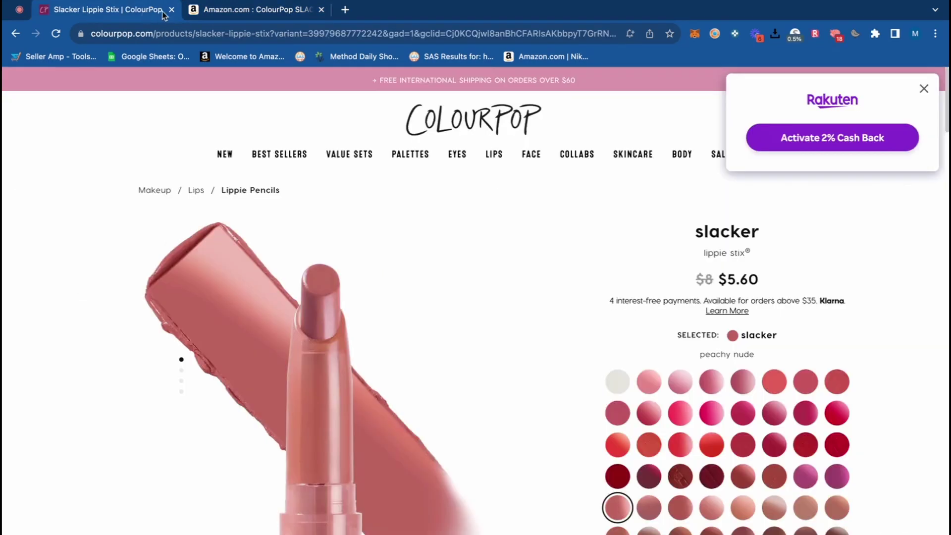
left_click(272, 11)
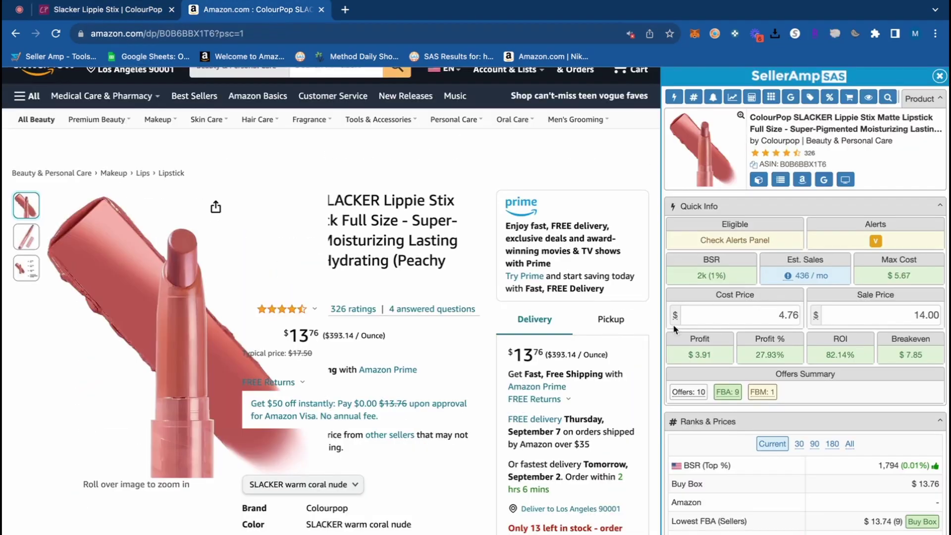
Open SellerAmp storefront searches for the FBA sellers of offers 2, 3 and 4, and place Seizee's tab last.
scroll(428, 266, "down", 2)
scroll(428, 266, "down", 6)
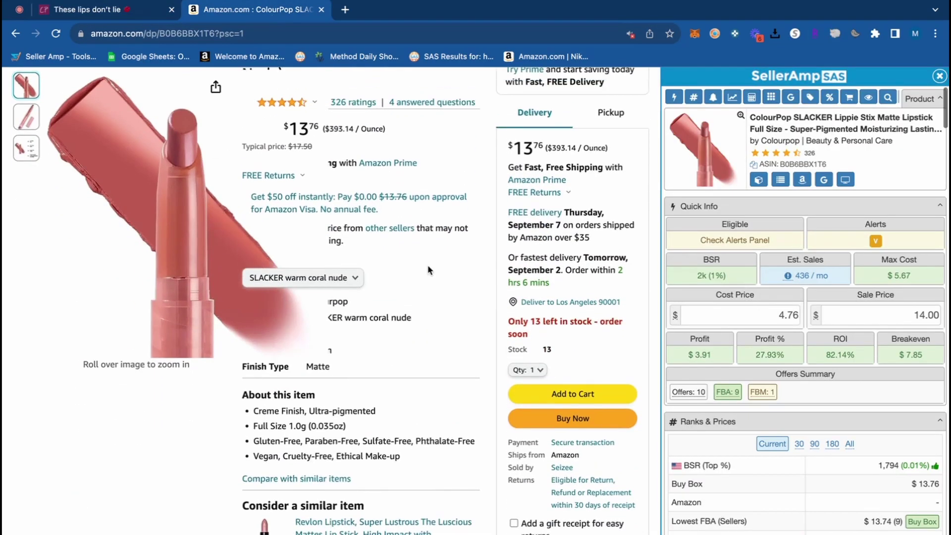
scroll(427, 265, "down", 5)
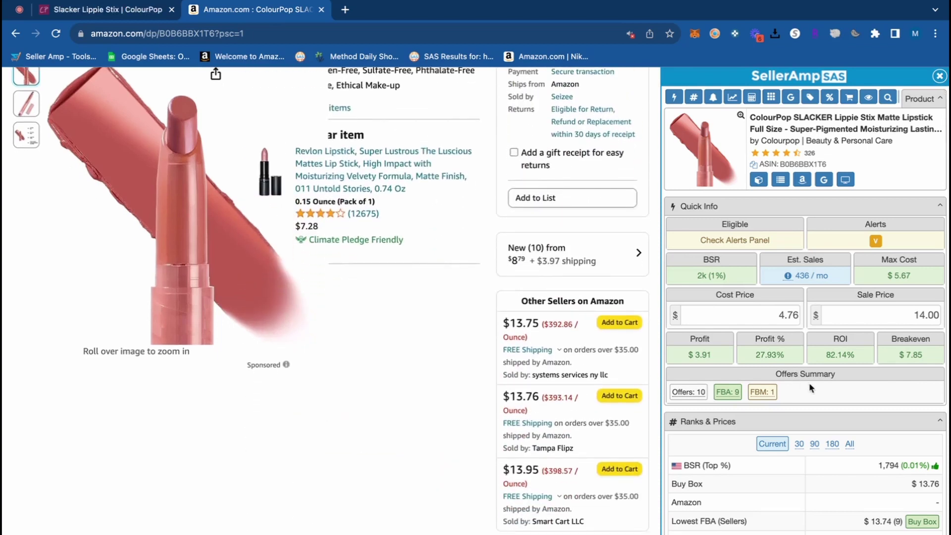
scroll(810, 388, "down", 15)
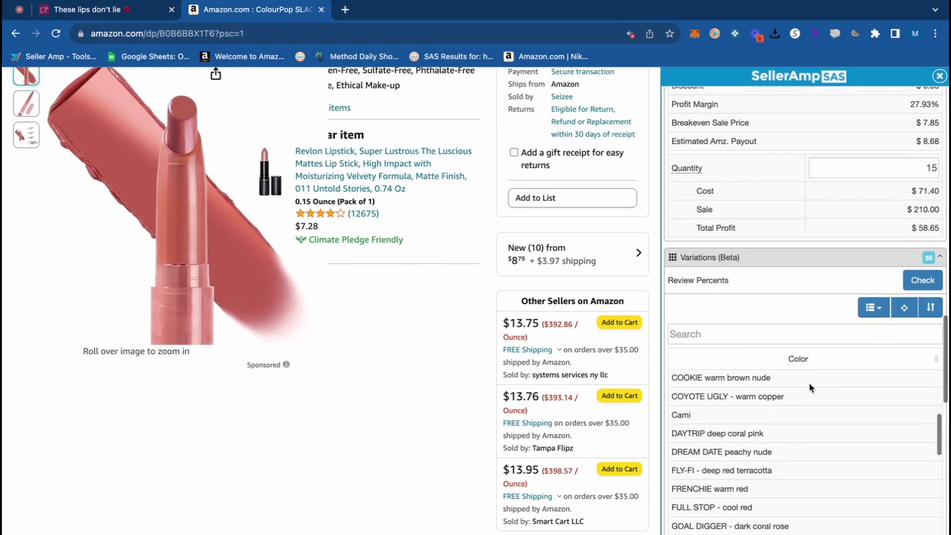
scroll(811, 387, "down", 10)
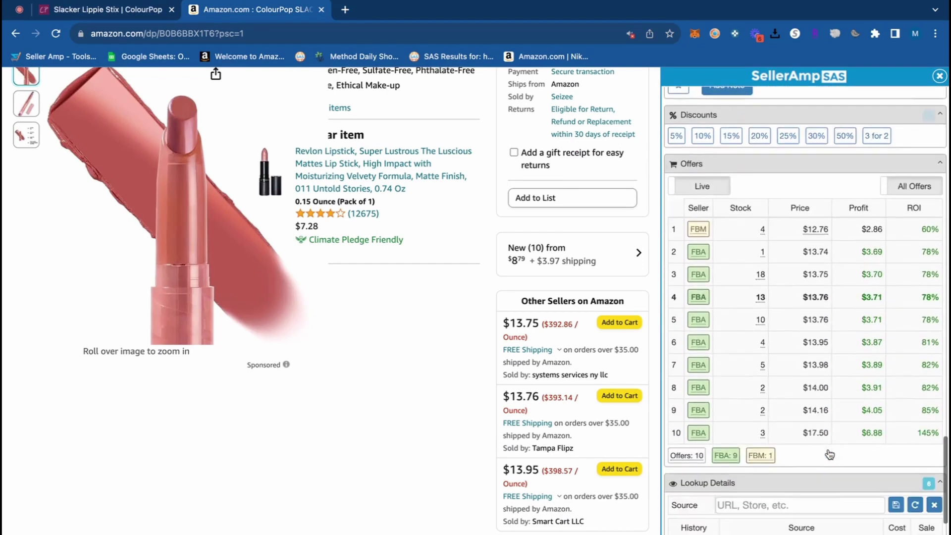
left_click(699, 254)
left_click(699, 274)
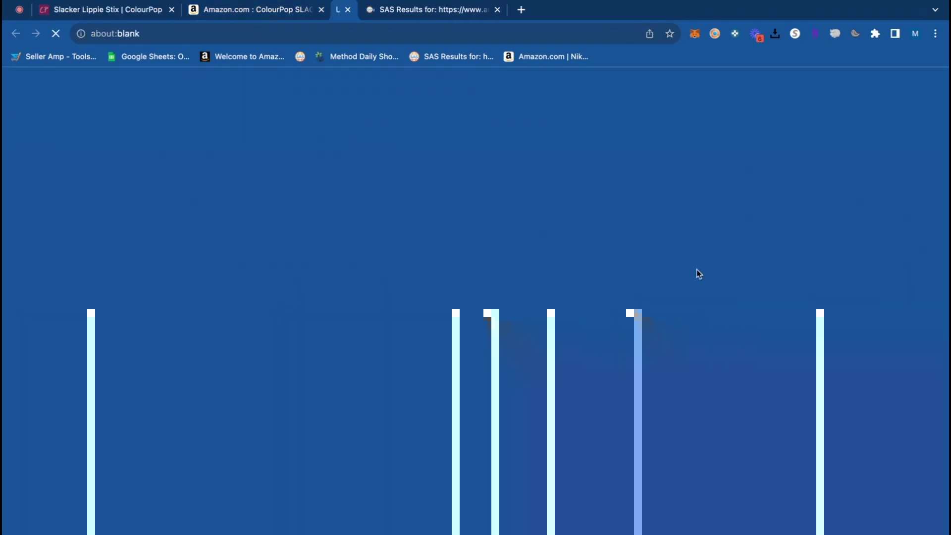
left_click(263, 15)
left_click(699, 299)
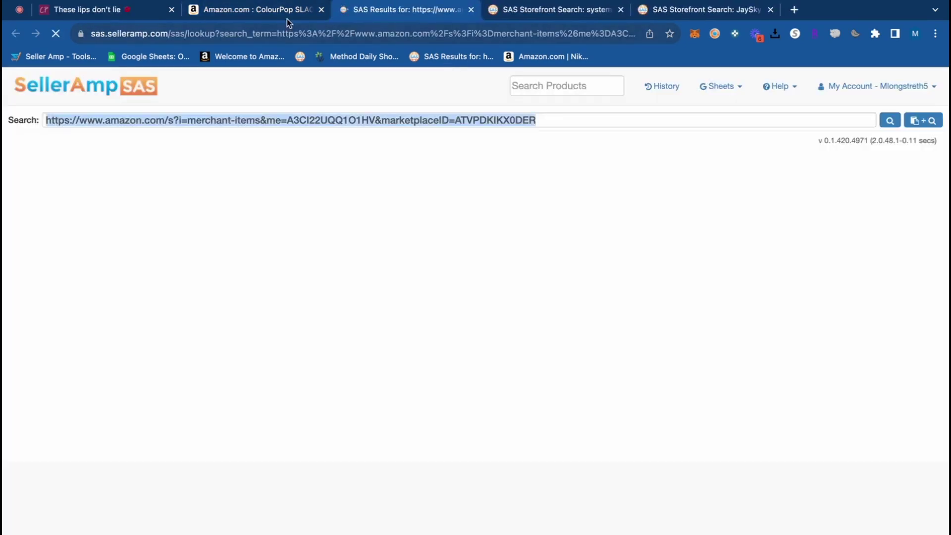
left_click(287, 15)
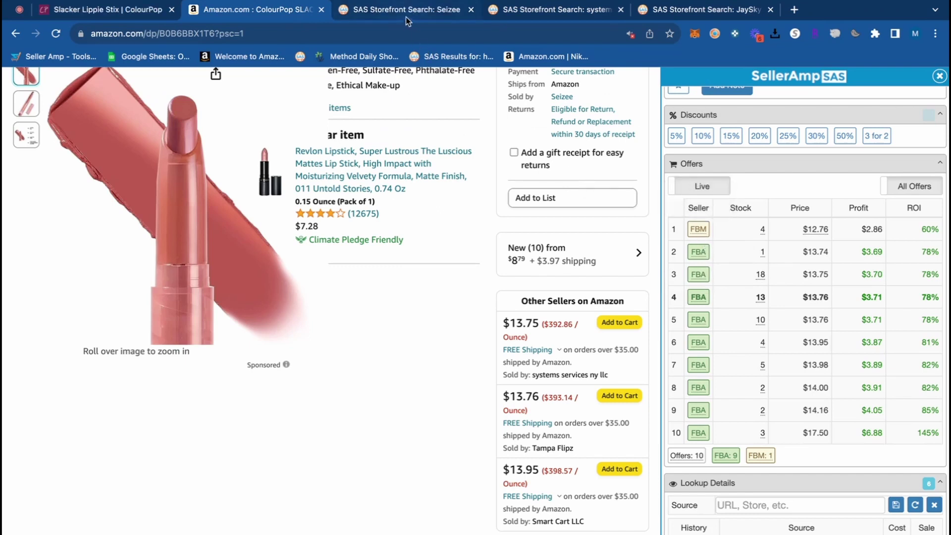
left_click_drag(406, 20, 693, 11)
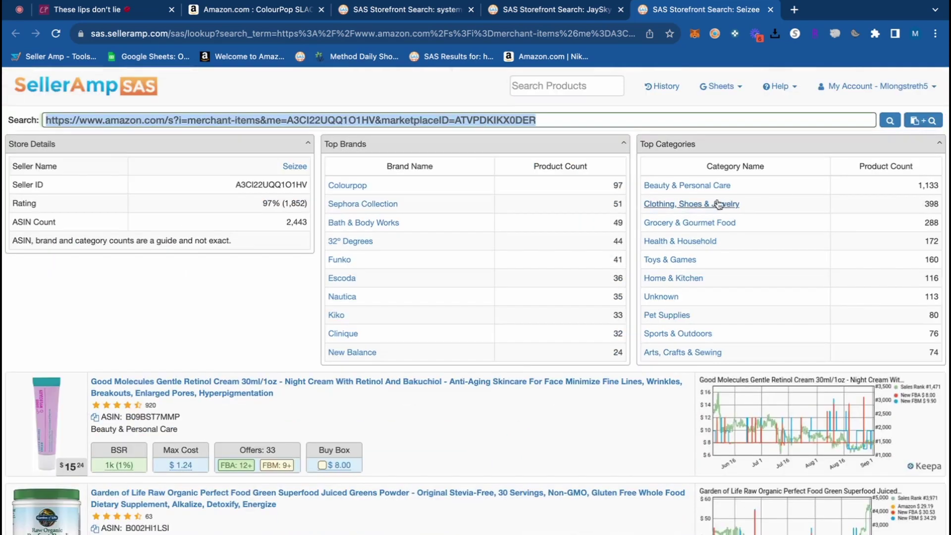
Filter Seizee's storefront by the Beauty & Personal Care category and by the Nautica brand, and browse the listed products.
left_click(711, 192)
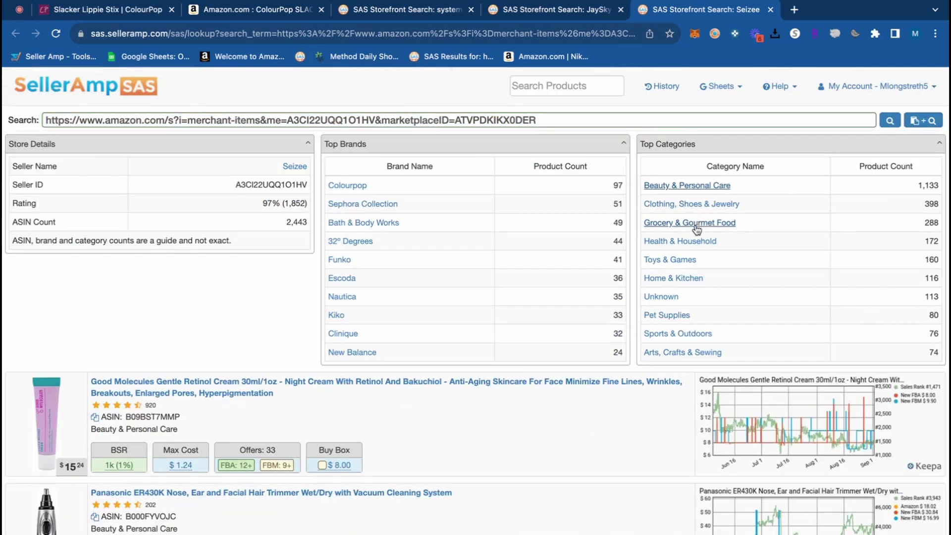
left_click(342, 297)
scroll(349, 300, "down", 2)
scroll(123, 352, "down", 3)
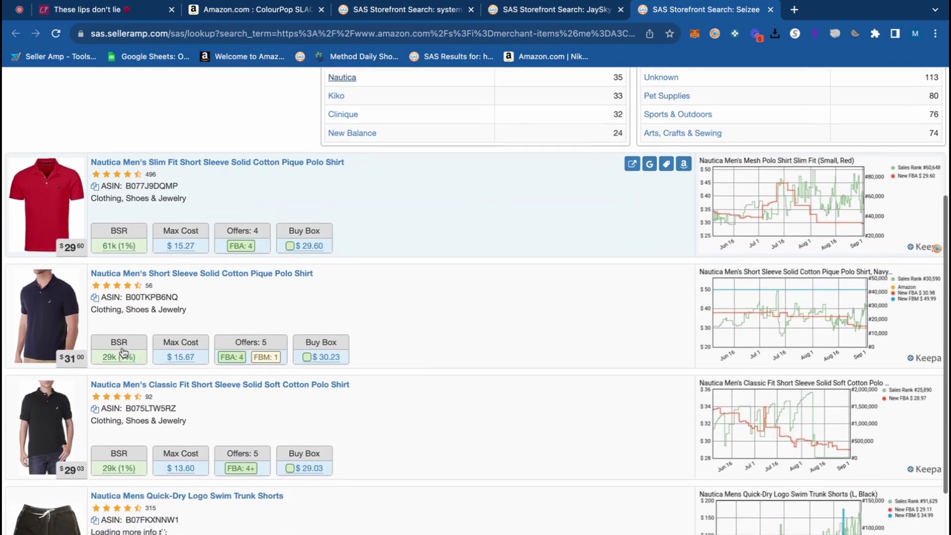
scroll(123, 352, "up", 5)
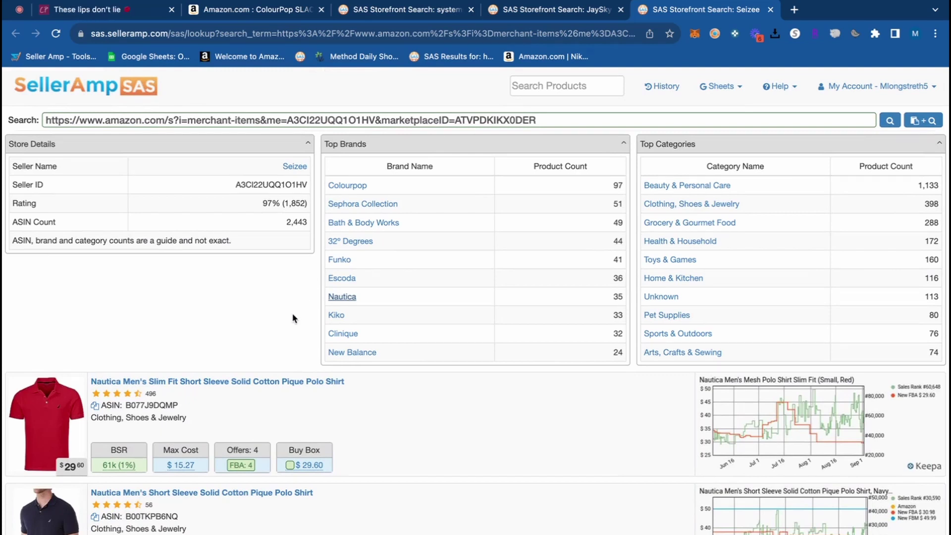
Filter Seizee's storefront by the Colourpop brand, and browse the listed products and their sales ranks.
left_click(363, 188)
scroll(386, 232, "down", 4)
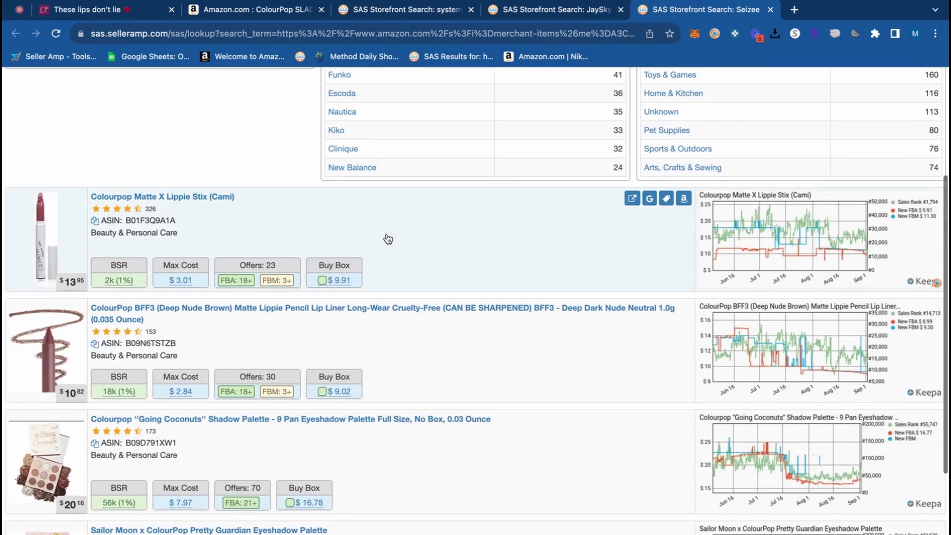
scroll(388, 240, "down", 3)
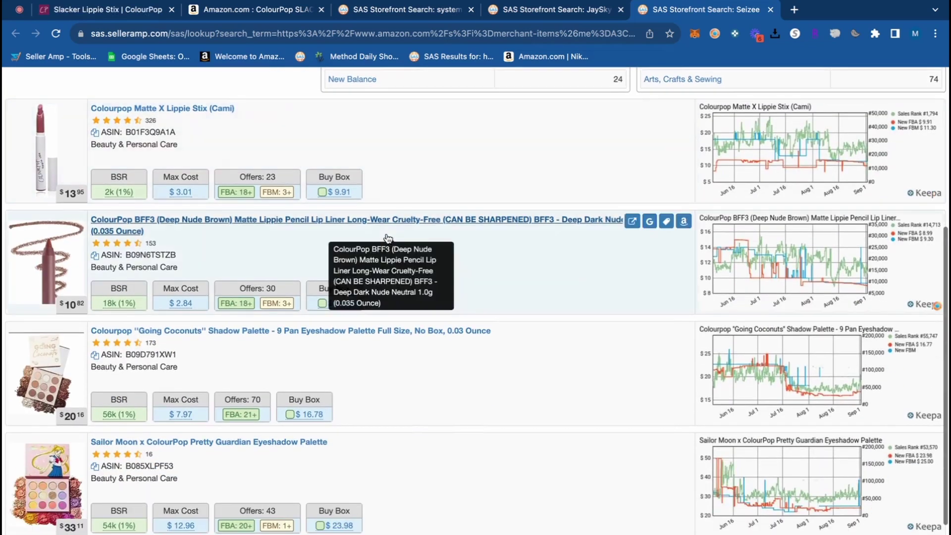
scroll(311, 258, "up", 6)
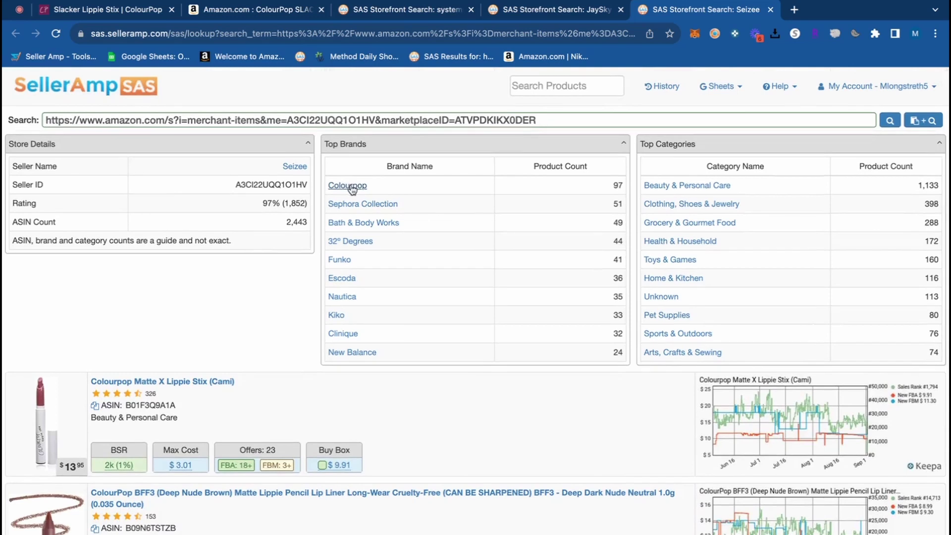
scroll(353, 233, "down", 7)
mouse_move(108, 266)
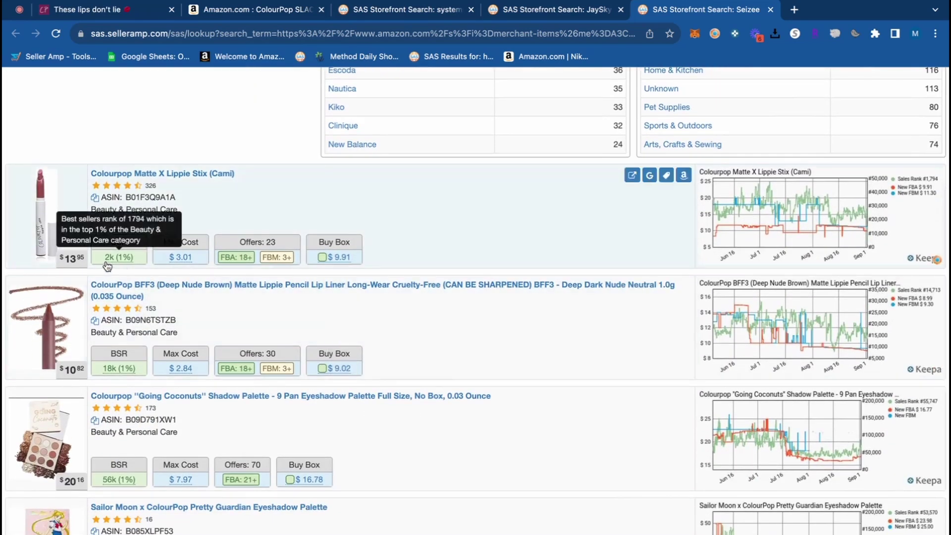
scroll(113, 346, "down", 3)
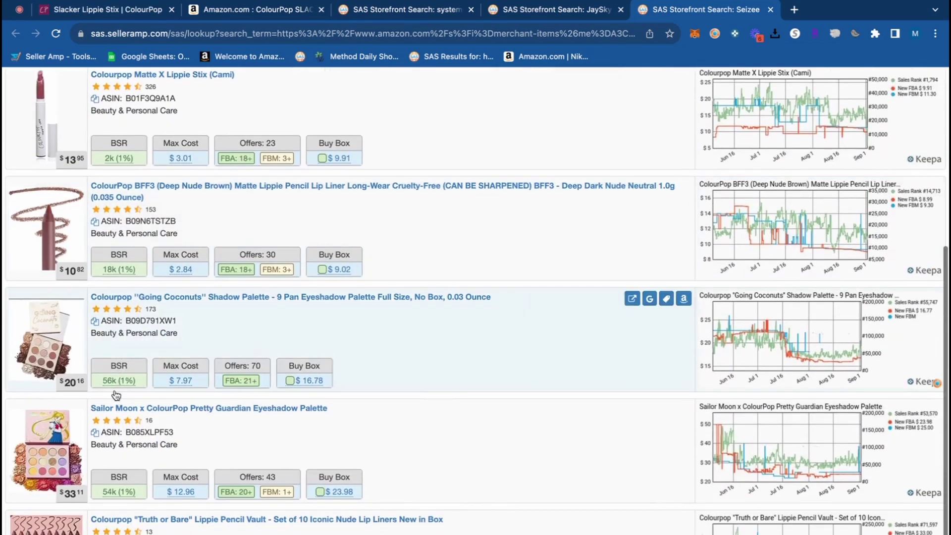
scroll(116, 395, "up", 8)
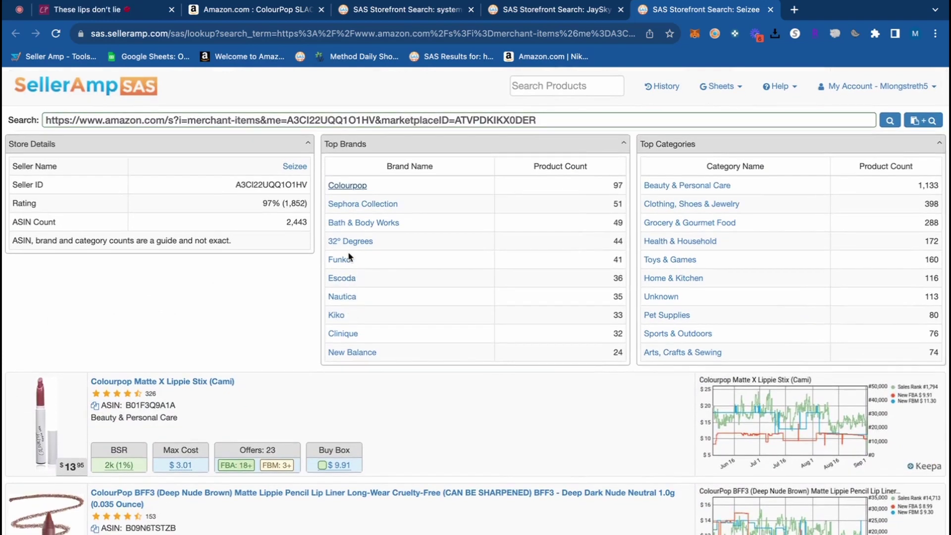
Filter the storefront by the 32 Degrees brand and by Bath & Body Works, and view the listed products.
left_click(352, 243)
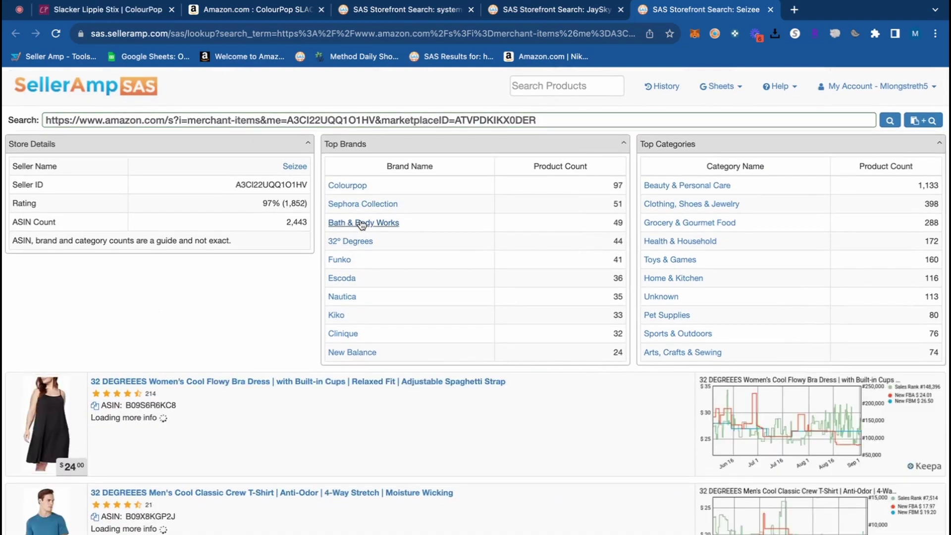
scroll(362, 224, "down", 1)
left_click(363, 198)
scroll(248, 277, "down", 3)
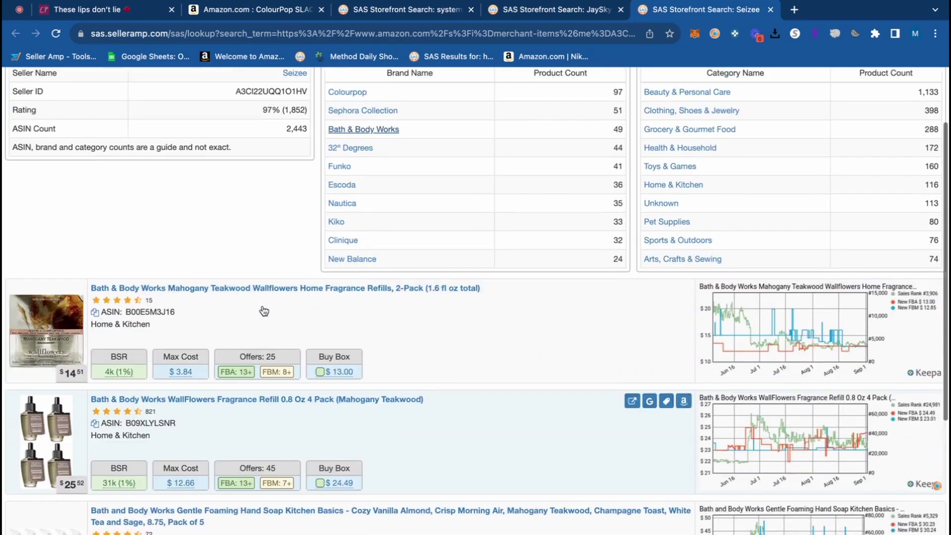
Filter the storefront by the New Balance brand, and review the sales ranks of the listed shoes.
scroll(277, 302, "up", 1)
left_click(341, 277)
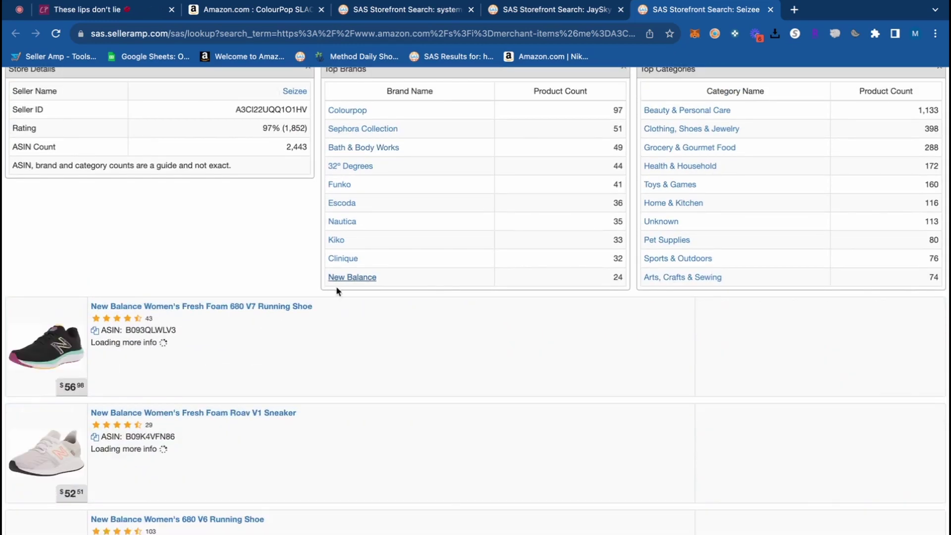
scroll(332, 307, "down", 5)
scroll(328, 336, "down", 2)
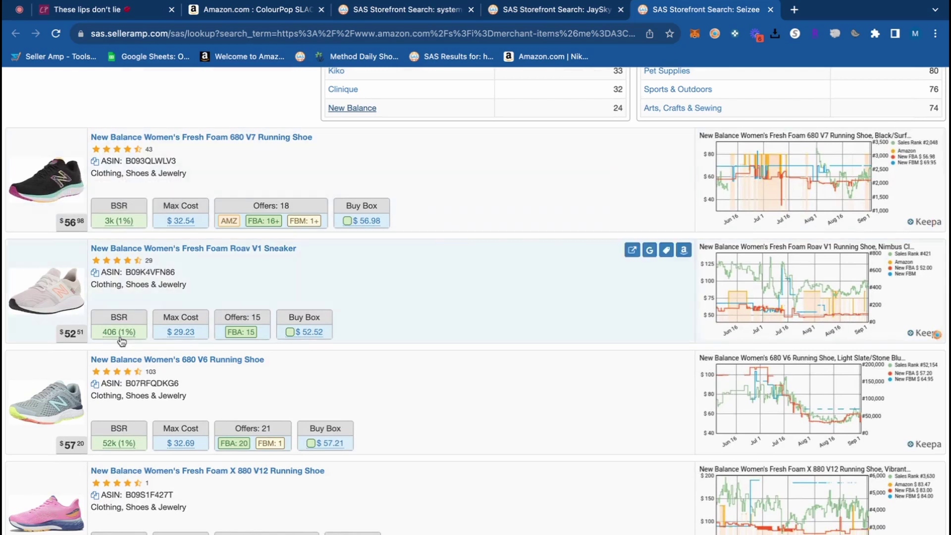
mouse_move(127, 447)
scroll(124, 448, "down", 3)
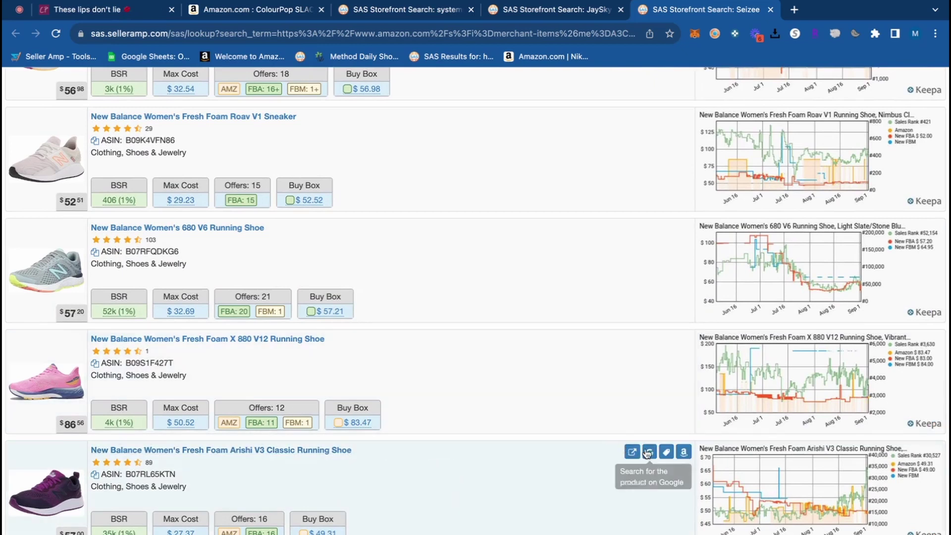
Search Google for the New Balance Women's Fresh Foam Arishi V3 Classic Running Shoe, and return to Seizee's storefront.
left_click(649, 452)
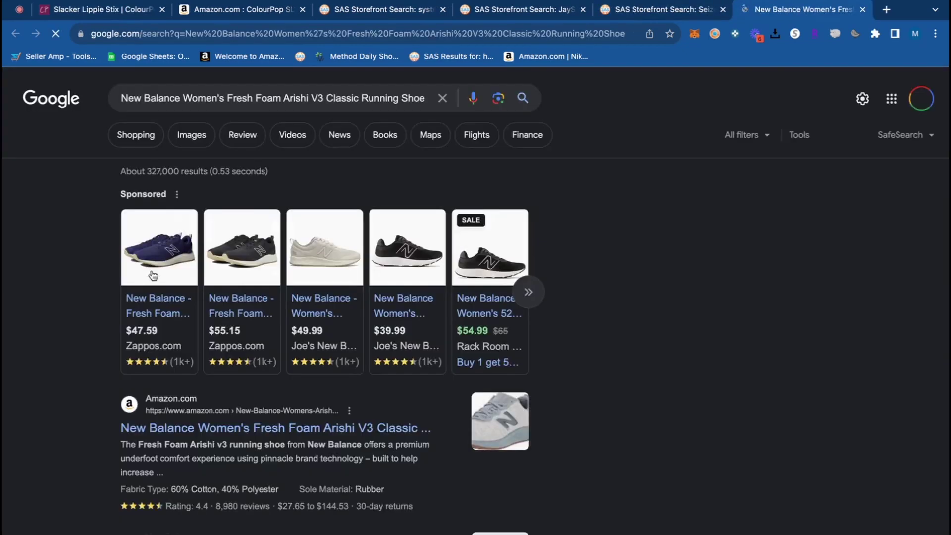
left_click(650, 10)
scroll(356, 190, "up", 15)
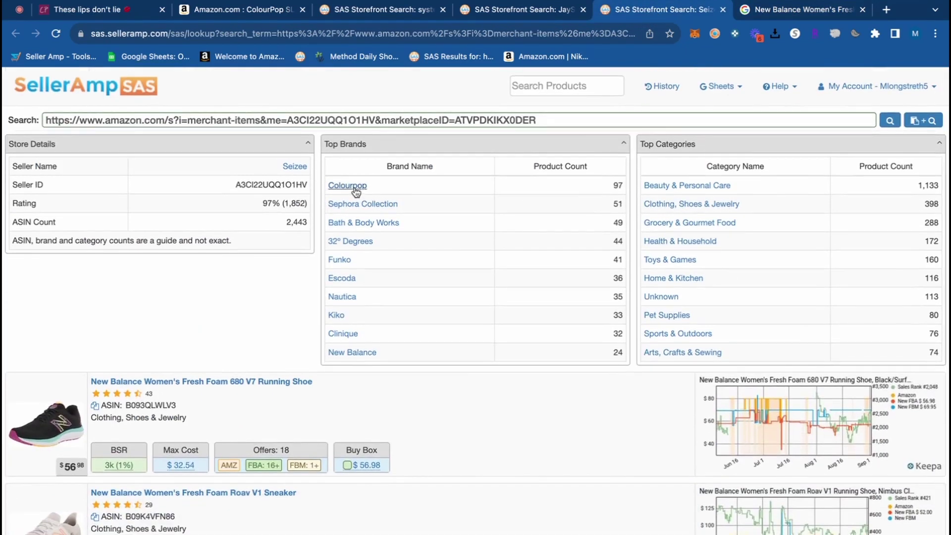
Filter the storefront by Colourpop again, and compare the sales ranks of the first three products.
left_click(356, 190)
scroll(344, 270, "down", 3)
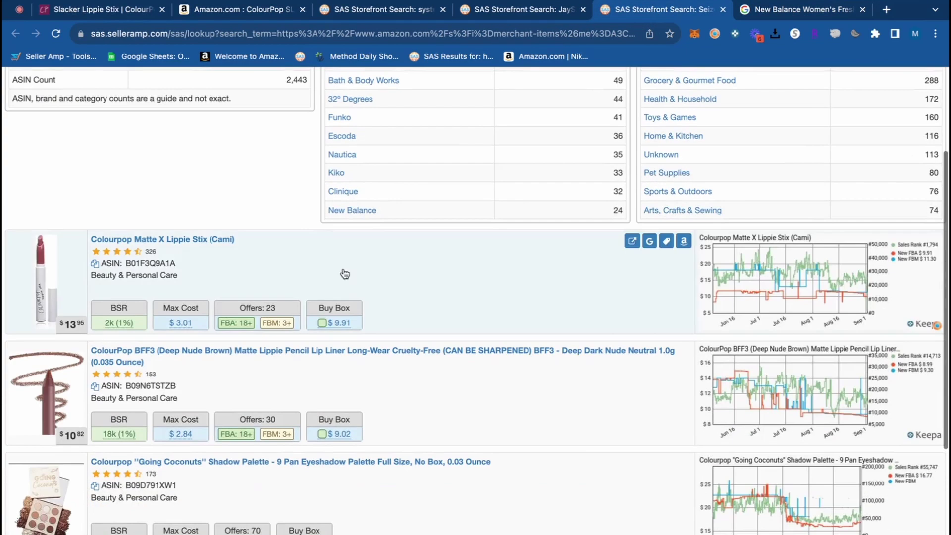
scroll(344, 274, "down", 2)
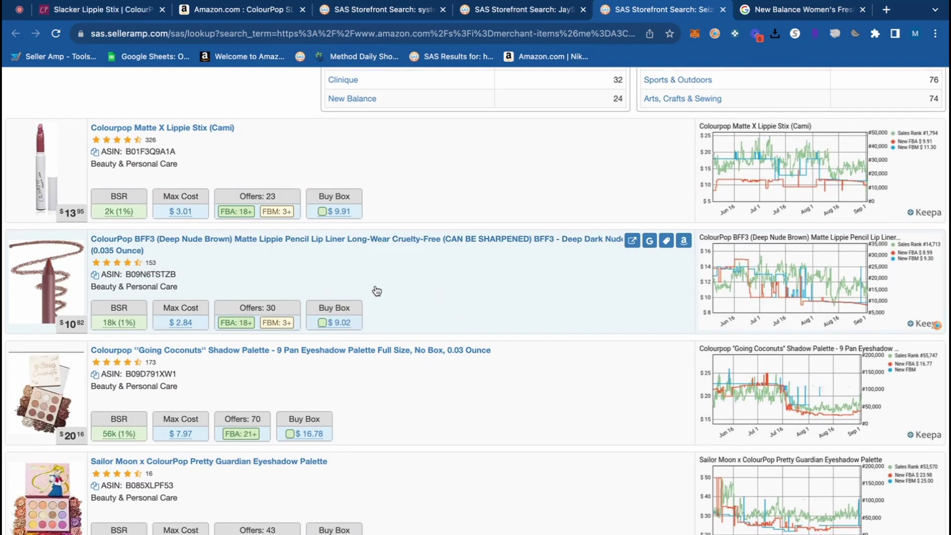
scroll(377, 291, "up", 1)
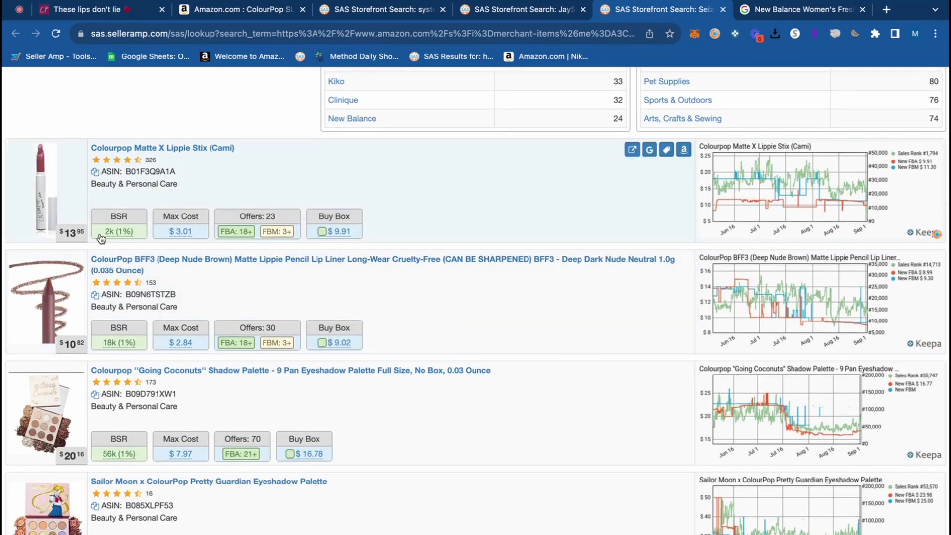
mouse_move(118, 240)
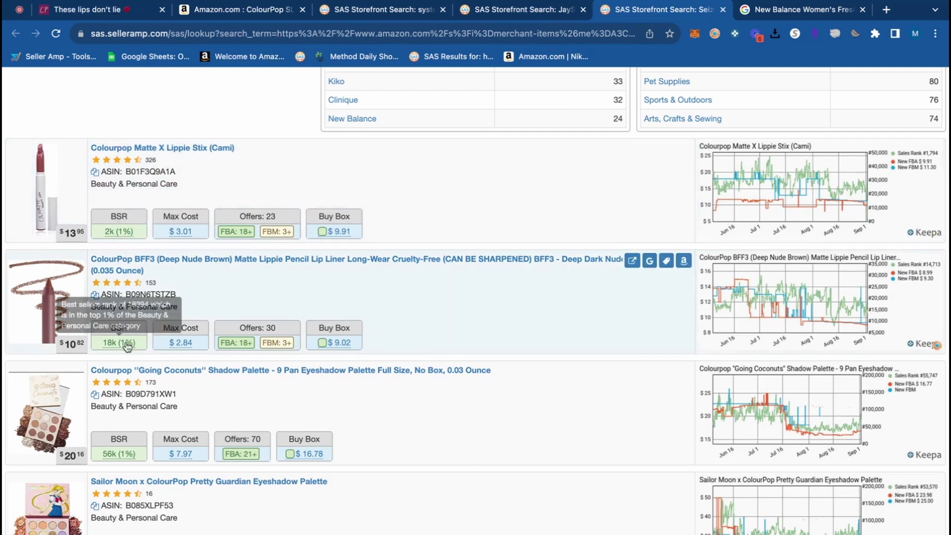
mouse_move(125, 456)
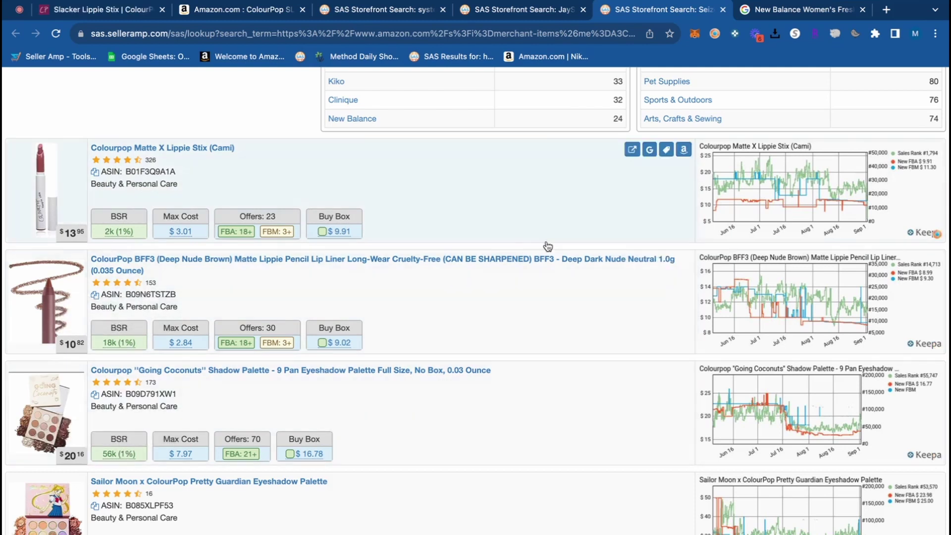
Open the Amazon product pages of the Matte X Lippie Stix, BFF3 lip liner and "Going Coconuts" palette, returning to the storefront each time.
left_click(684, 150)
left_click(582, 14)
scroll(684, 198, "down", 3)
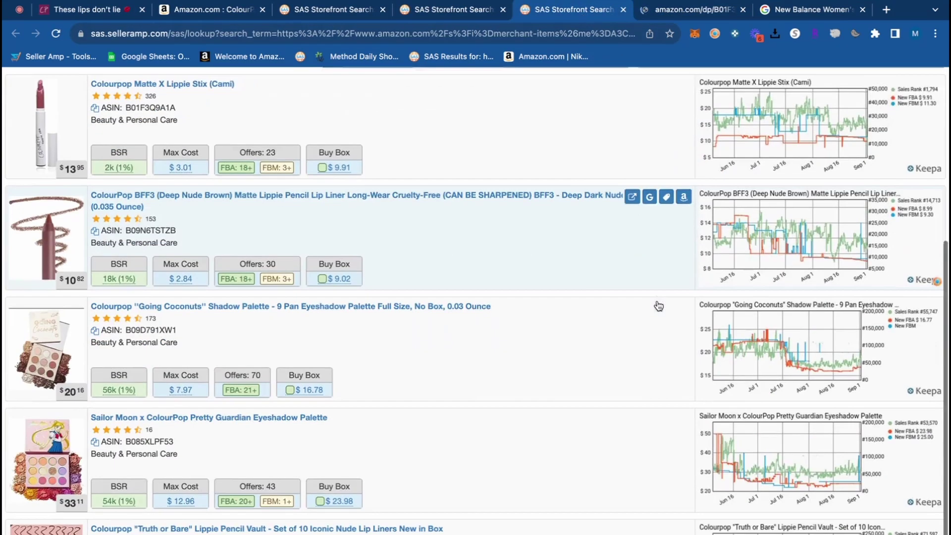
left_click(684, 171)
left_click(516, 19)
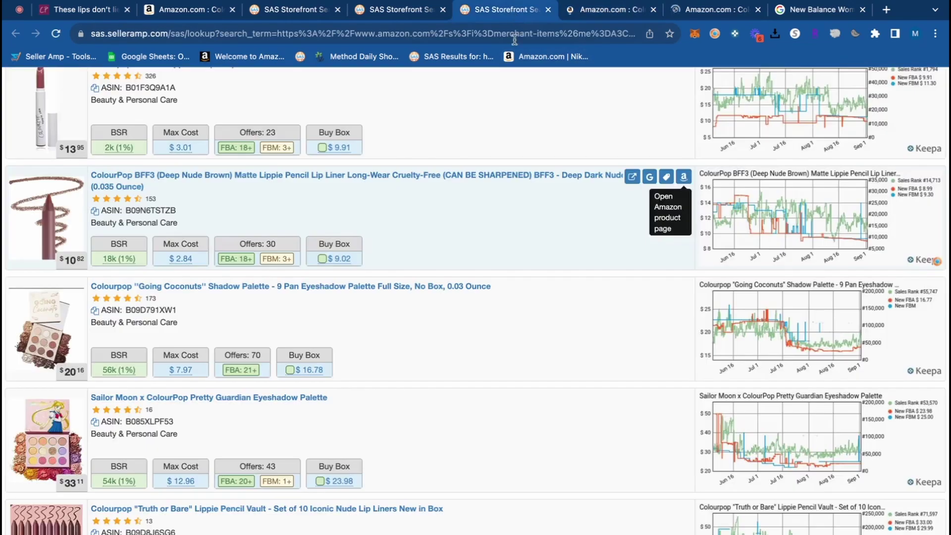
left_click(659, 288)
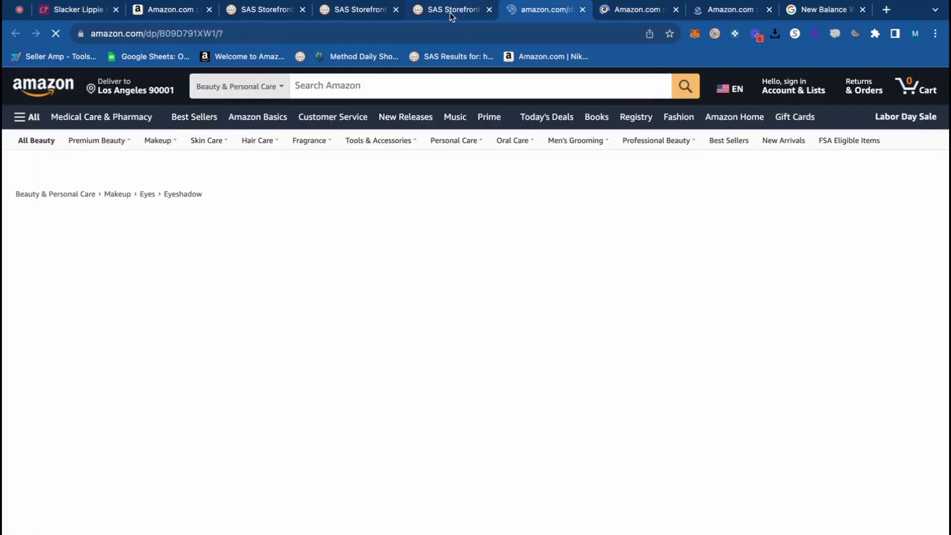
left_click(450, 11)
Open the Amazon pages of the Sailor Moon eyeshadow palette and the "Truth or Bare" Lippie Pencil Vault, staying on the latter.
scroll(540, 317, "down", 2)
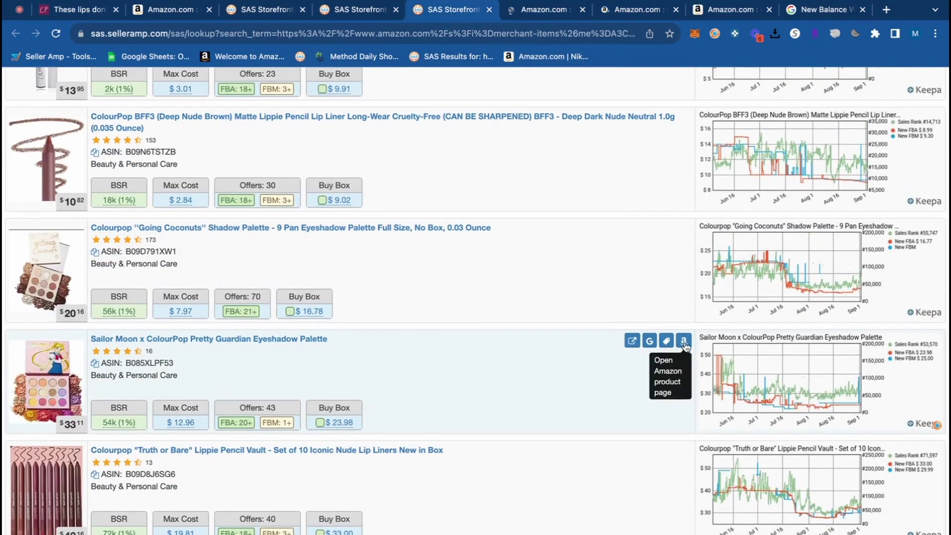
left_click(633, 342)
left_click(416, 11)
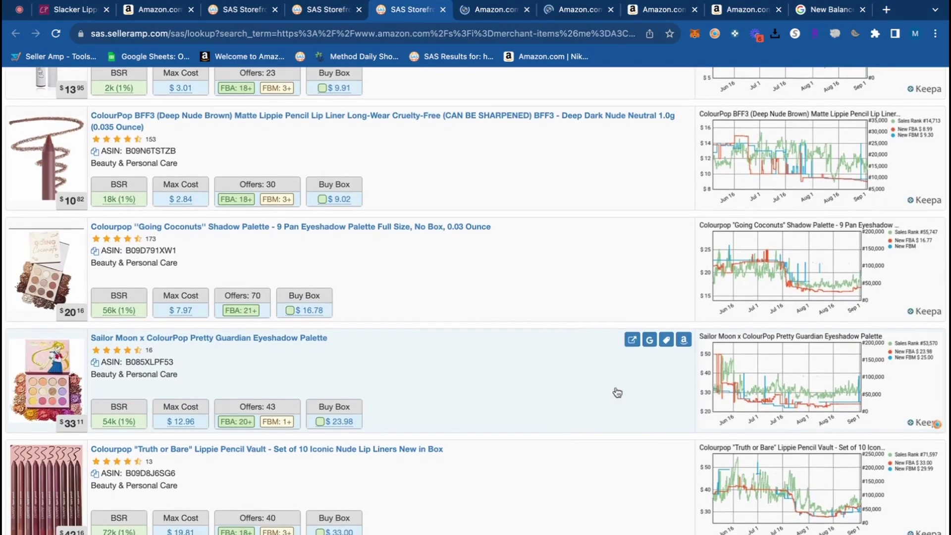
left_click(684, 451)
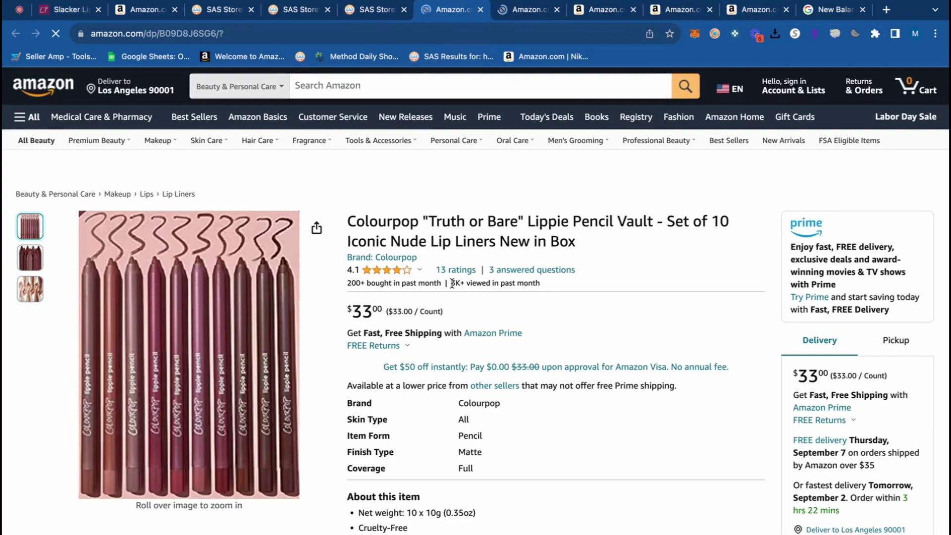
Examine the Keepa price history and offer count of the "Truth or Bare" Lippie Pencil Vault.
scroll(415, 298, "down", 5)
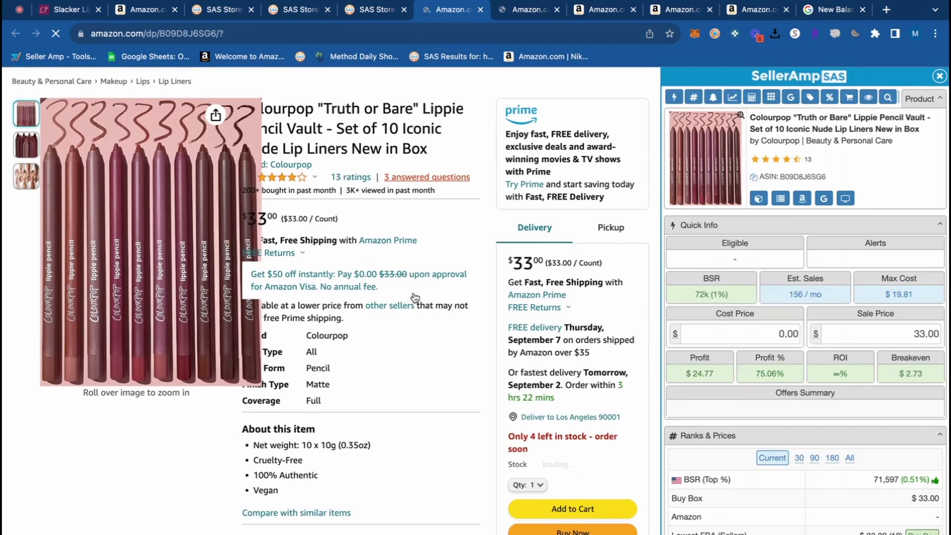
scroll(415, 297, "down", 17)
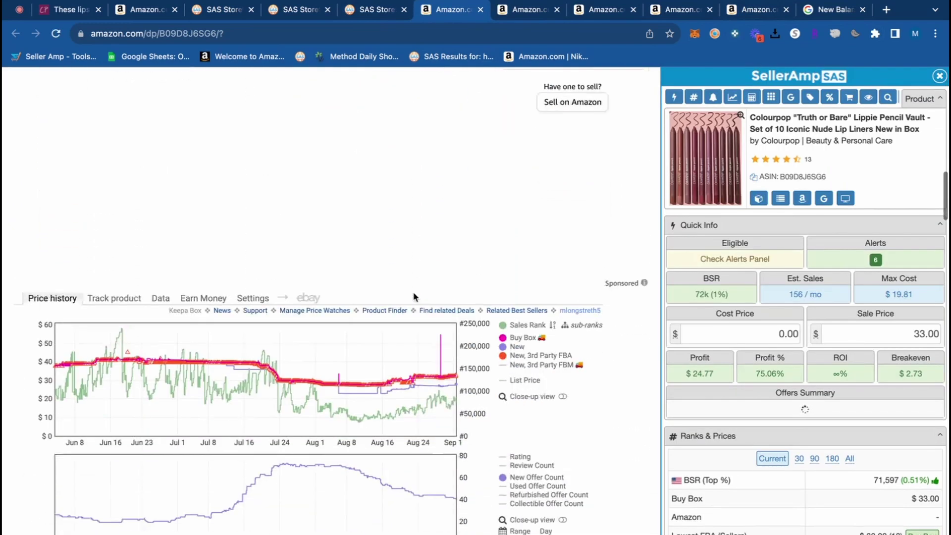
scroll(403, 336, "down", 1)
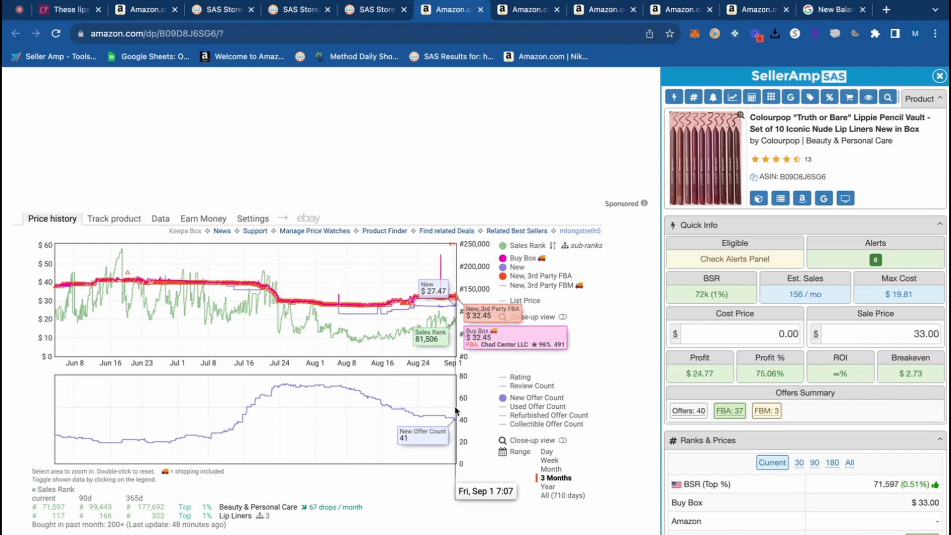
Search Google for the vault's product title, open ColourPop's In the Nude Lippie Stix vault page, and dismiss the Rakuten offer.
left_click(824, 198)
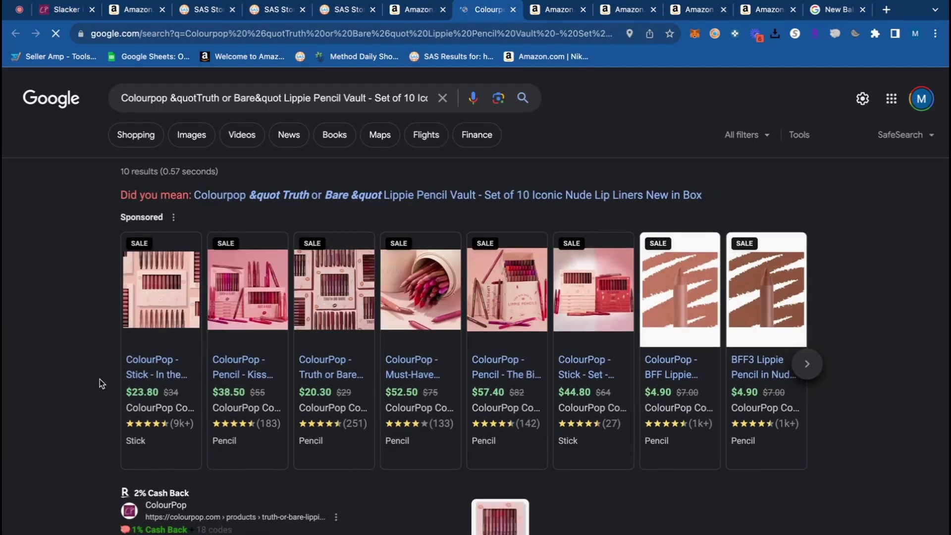
left_click(151, 369)
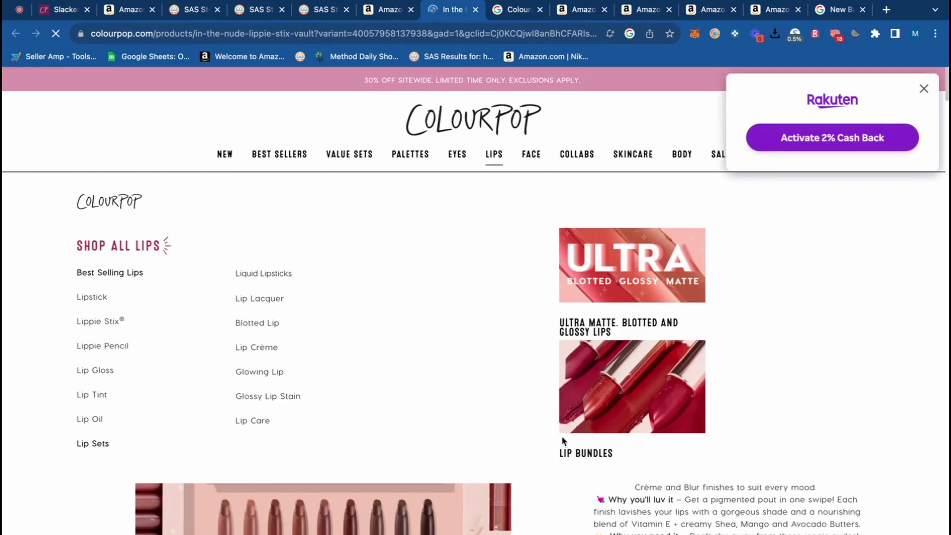
left_click(929, 87)
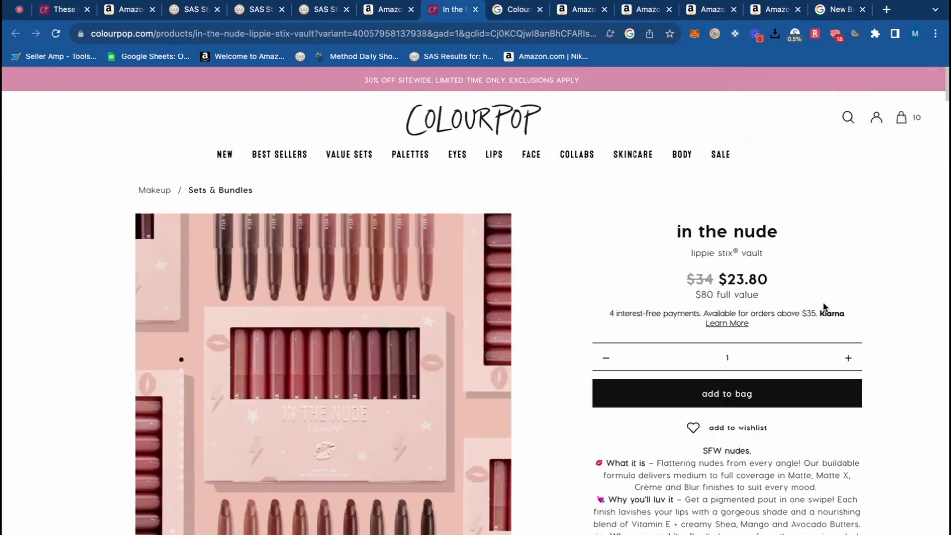
Check the "Truth or Bare" title and images on the Amazon listing, and return to ColourPop's In the Nude page to compare.
left_click(369, 10)
scroll(433, 226, "up", 10)
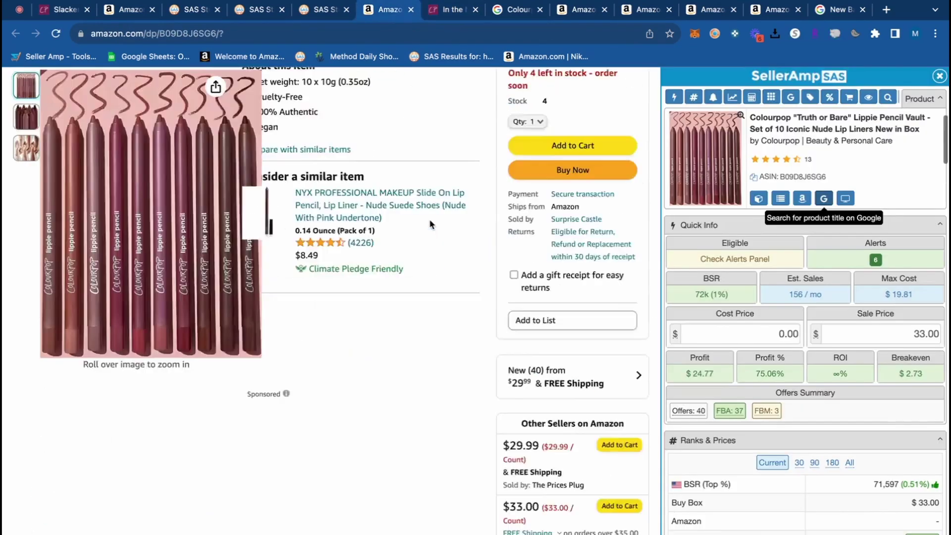
scroll(470, 278, "down", 1)
scroll(472, 280, "down", 1)
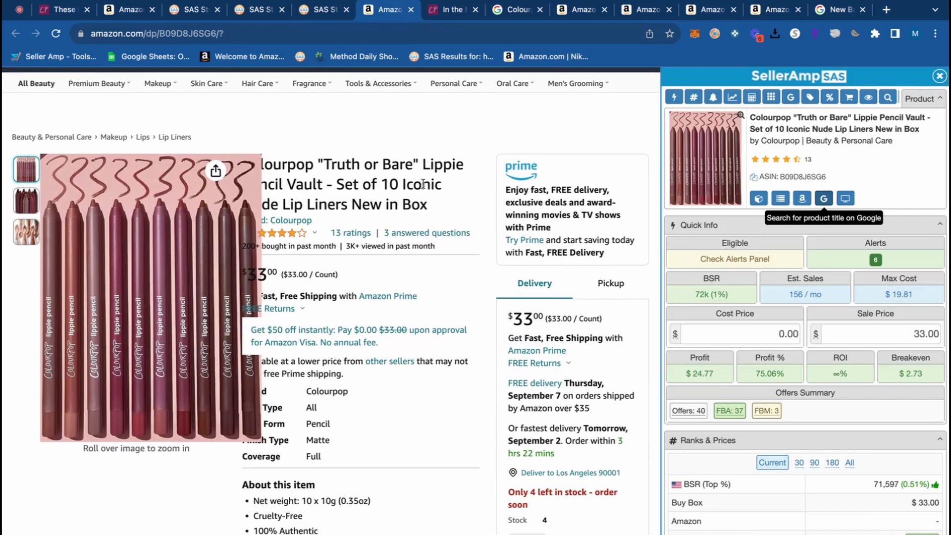
scroll(439, 218, "down", 1)
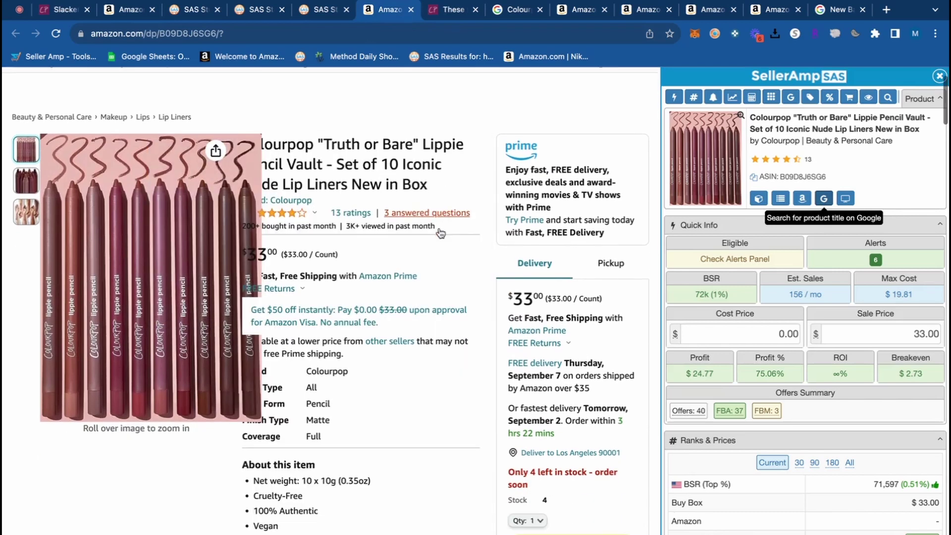
scroll(441, 233, "down", 1)
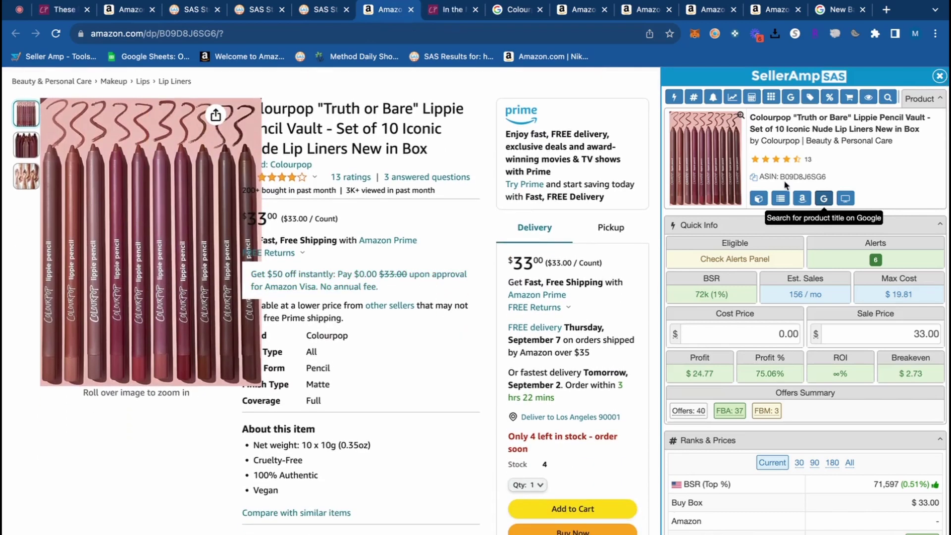
left_click(442, 18)
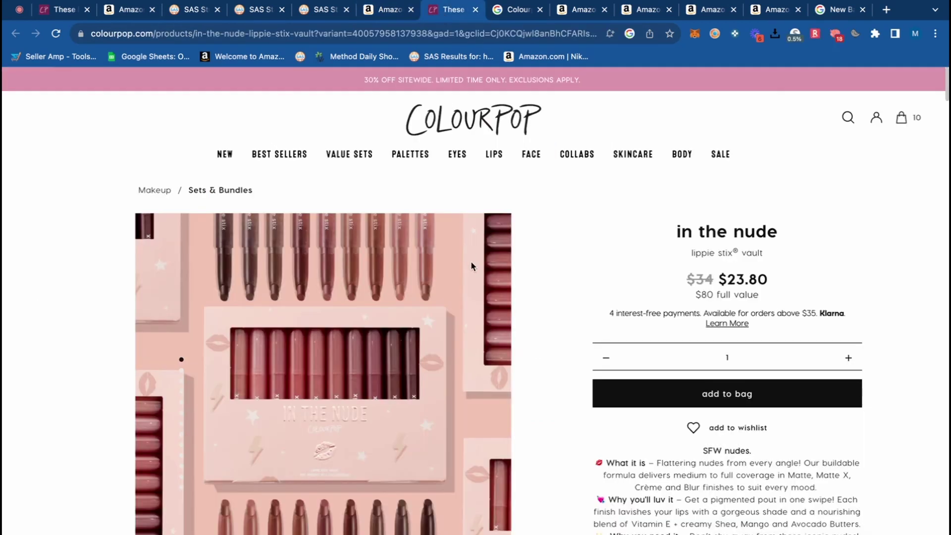
Look over ColourPop's In the Nude vault page and compare it with the images on the "Truth or Bare" Amazon listing.
scroll(679, 316, "down", 2)
scroll(679, 316, "up", 2)
scroll(679, 316, "down", 1)
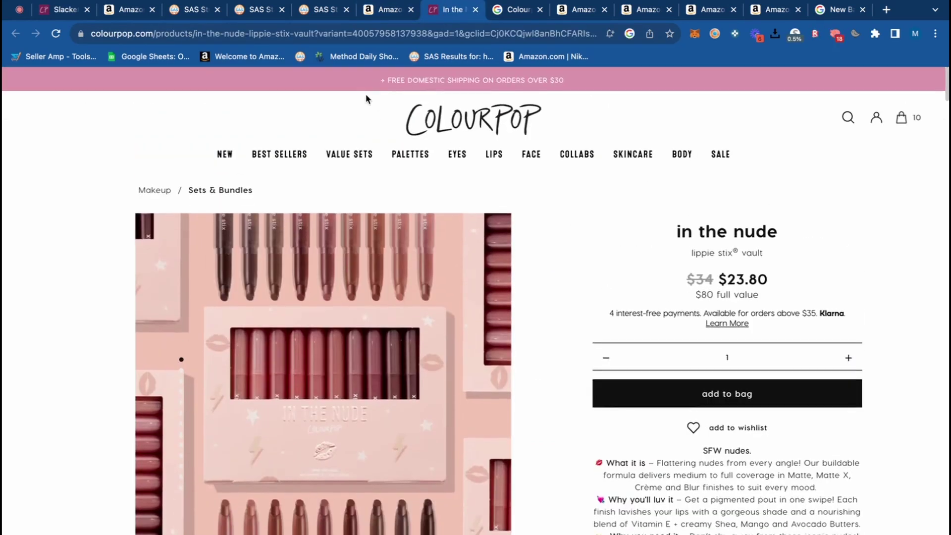
left_click(375, 10)
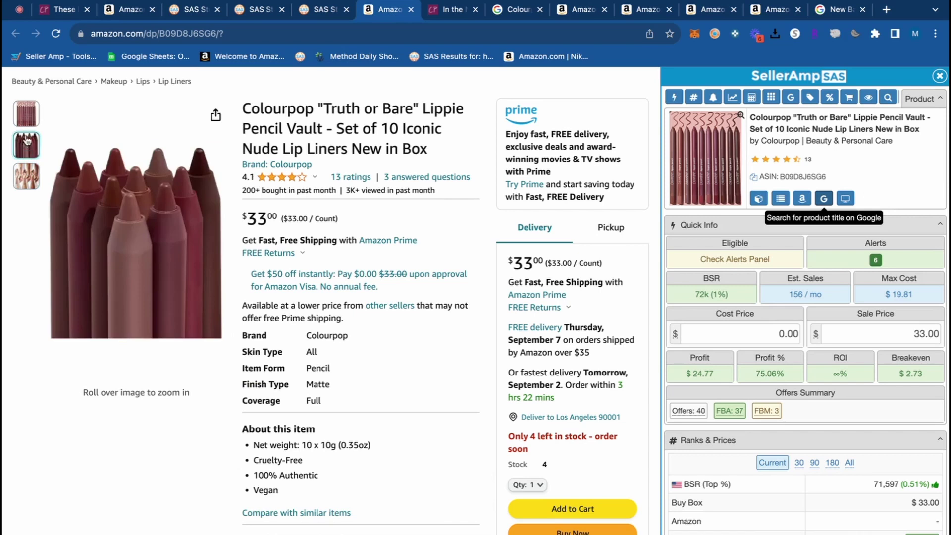
mouse_move(23, 147)
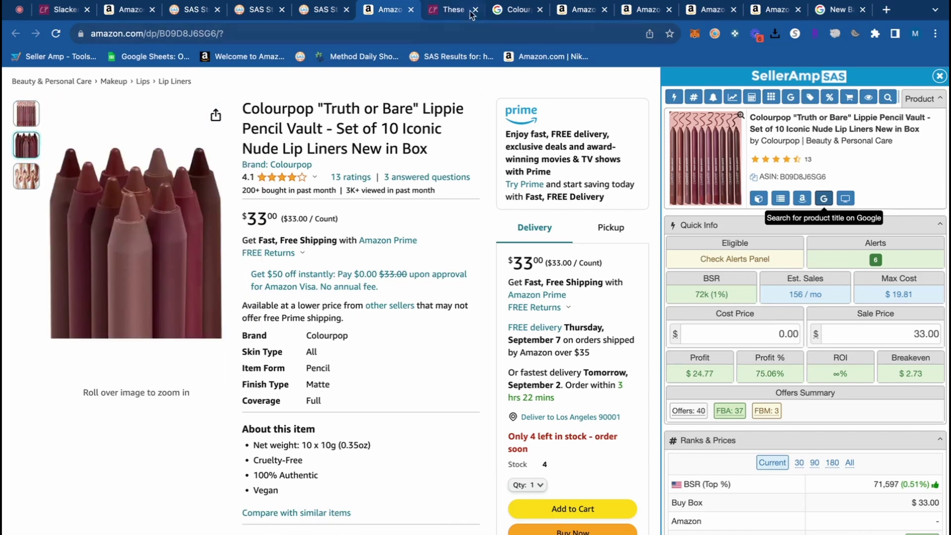
Open ColourPop's Truth or Bare Lippie Pencil Vault page from the Google results and close the results tab.
left_click(513, 10)
left_click(325, 425)
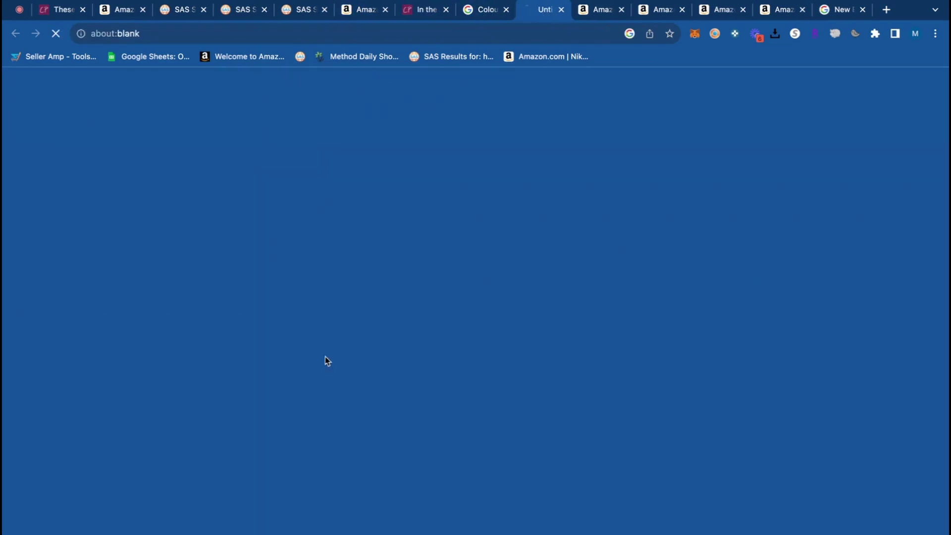
left_click(463, 12)
left_click(501, 12)
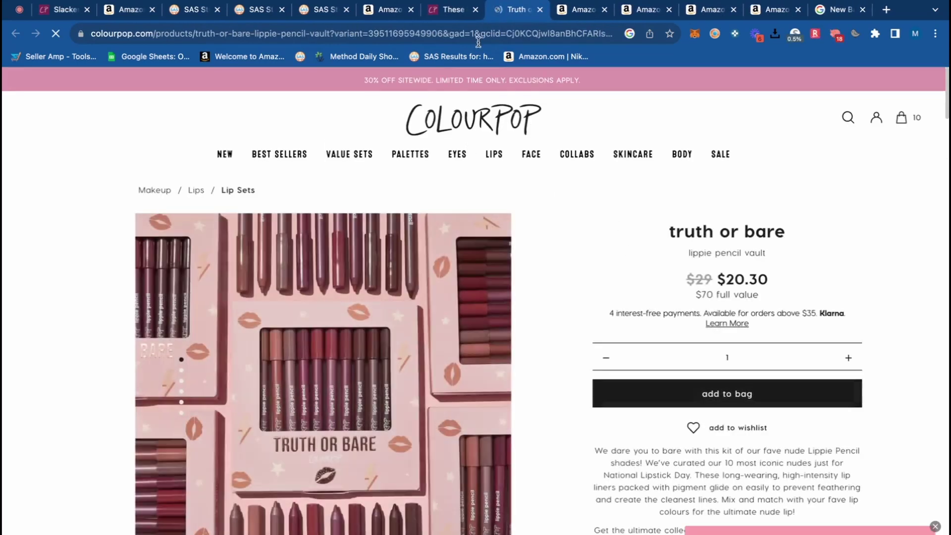
Compare the "Truth or Bare" Amazon listing's title and images with ColourPop's Truth or Bare product page.
left_click(389, 11)
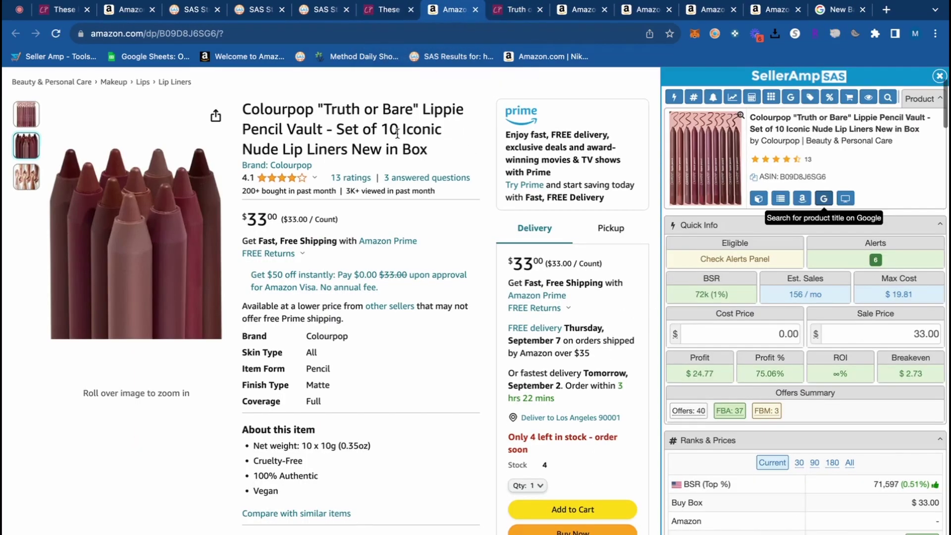
mouse_move(33, 138)
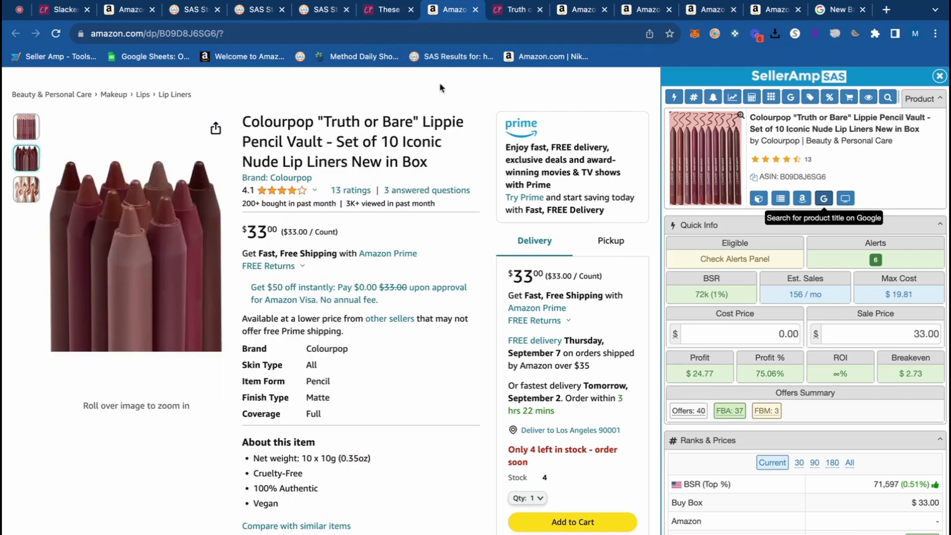
left_click(516, 10)
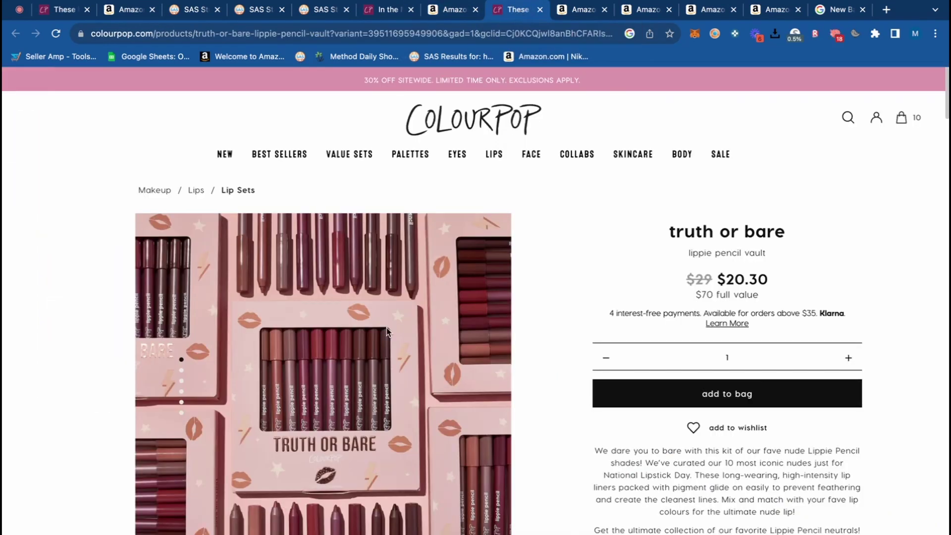
scroll(387, 328, "down", 2)
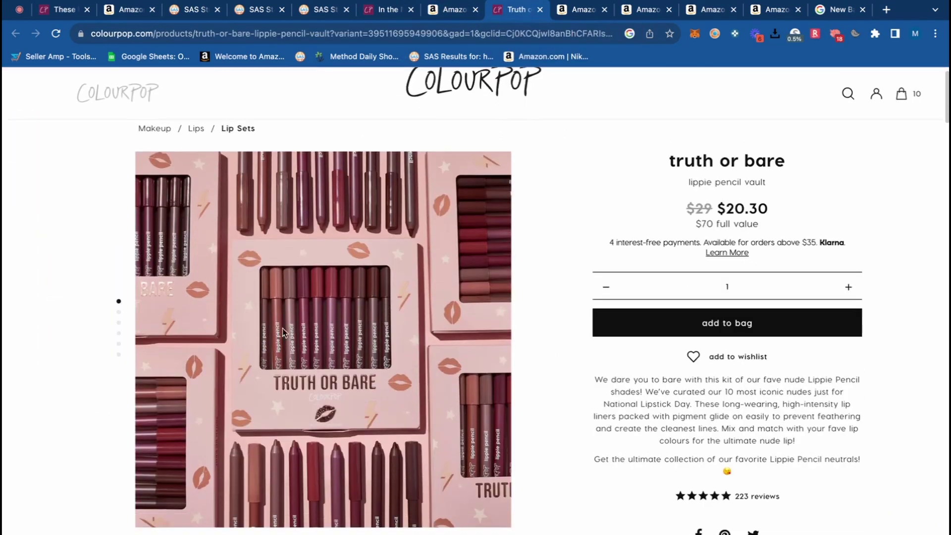
Try cost prices of 29 and 20.30 for the "Truth or Bare" vault in SellerAmp's quick info.
left_click(452, 10)
left_click(773, 334)
type("29")
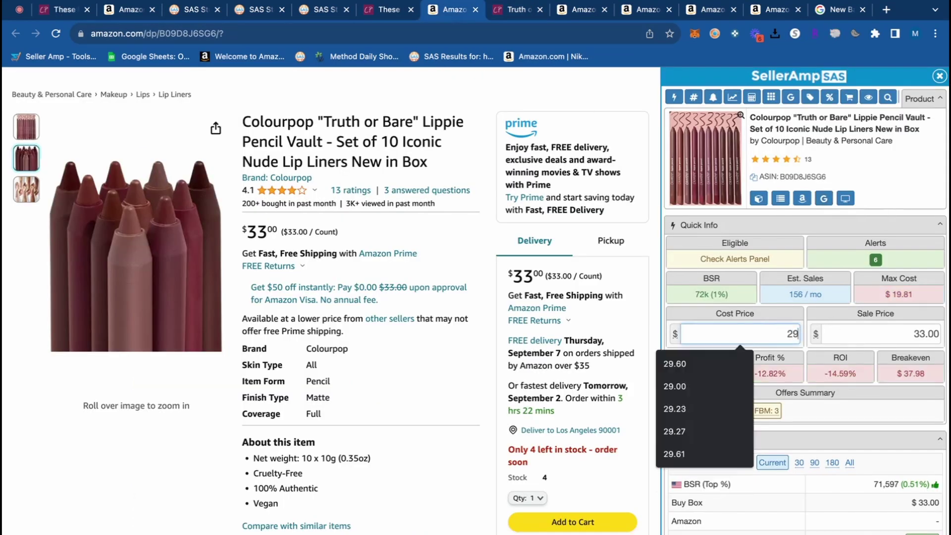
key("Return")
double_click(779, 336)
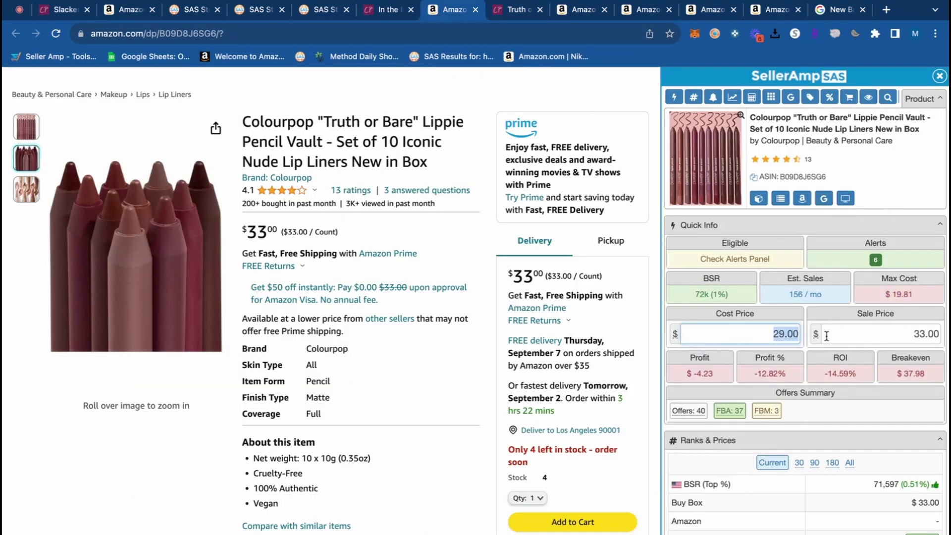
type("20.30")
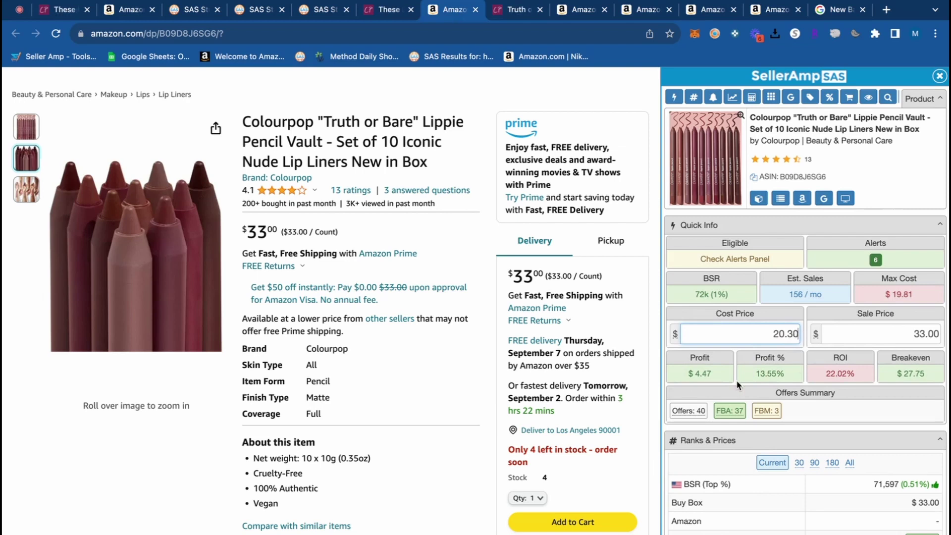
Set the "Truth or Bare" vault's cost price to 17.25 in SellerAmp.
key("BackSpace")
key("BackSpace")
key("BackSpace")
key("BackSpace")
key("BackSpace")
type("17.25")
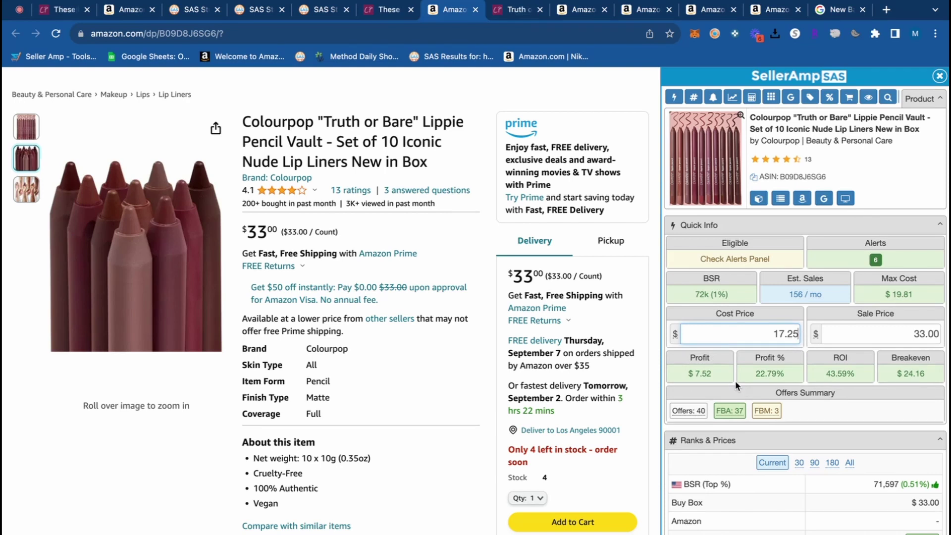
Check the vault's Keepa price history and set its SellerAmp sale price to 29.
scroll(469, 389, "down", 10)
scroll(468, 390, "down", 6)
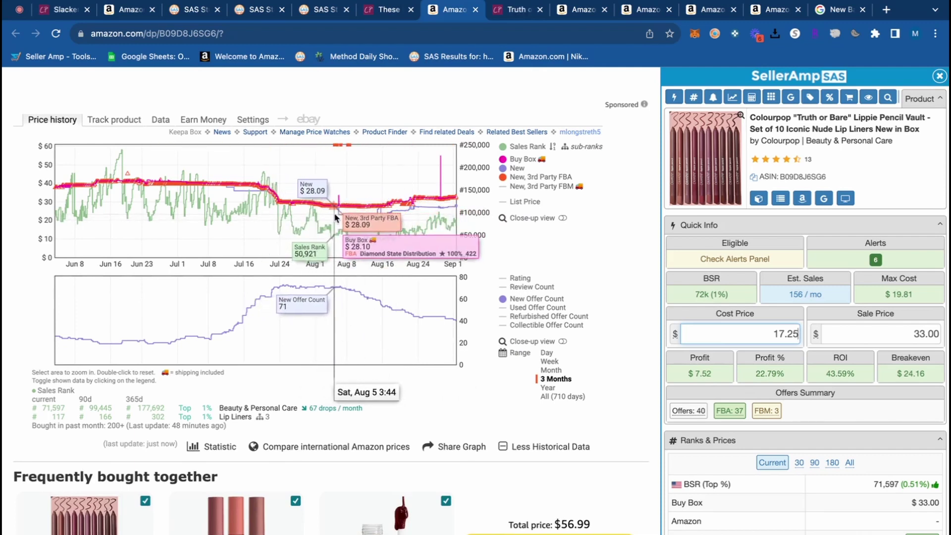
left_click(925, 333)
type("29")
key("Return")
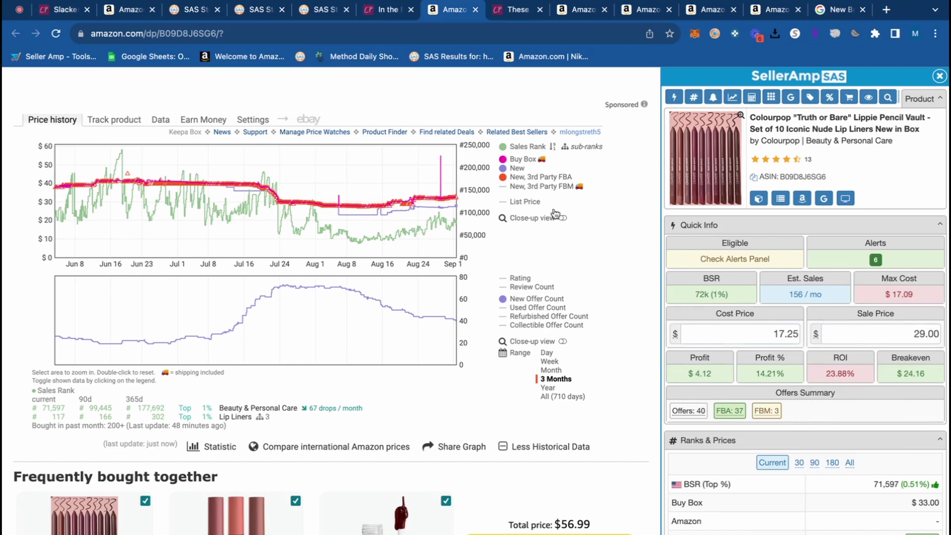
Close the two Truth or Bare pages and examine the Sailor Moon palette's Keepa price history over the past year.
key("super+w")
key("super+w")
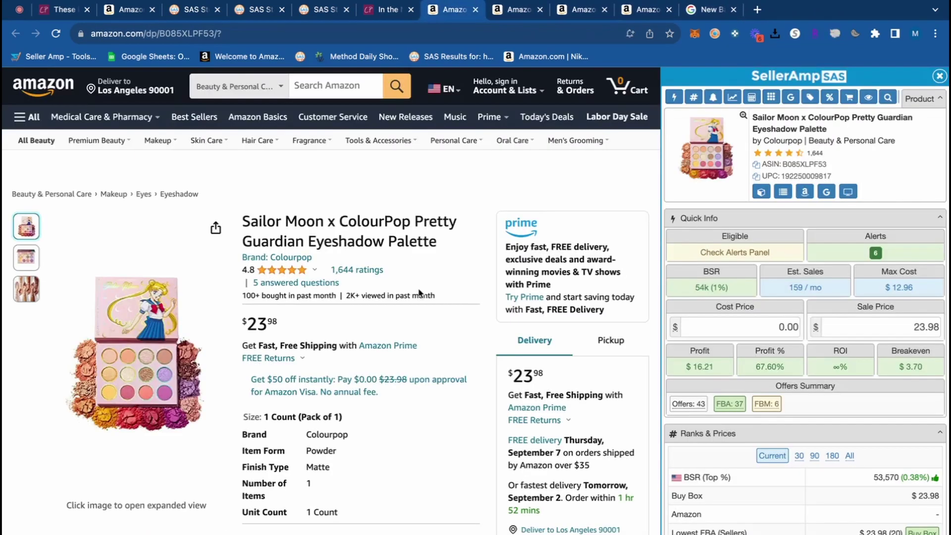
scroll(419, 292, "down", 20)
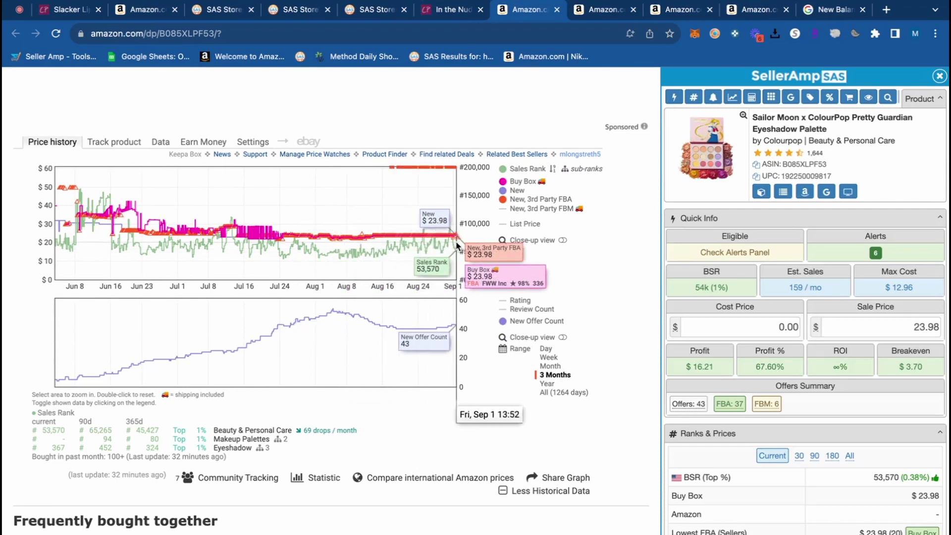
left_click(547, 383)
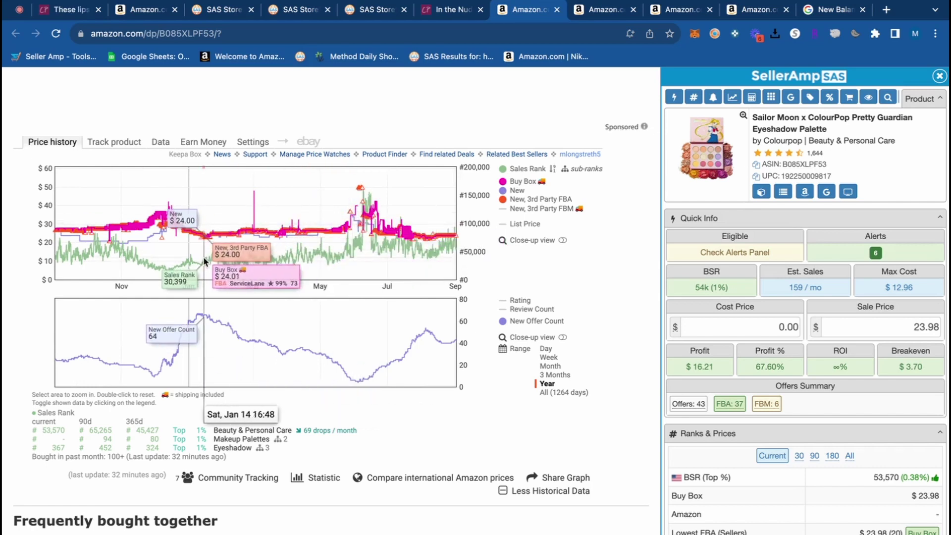
Search Google for the Sailor Moon palette's product title and open ColourPop's Pretty Guardian shadow palette page.
left_click(826, 192)
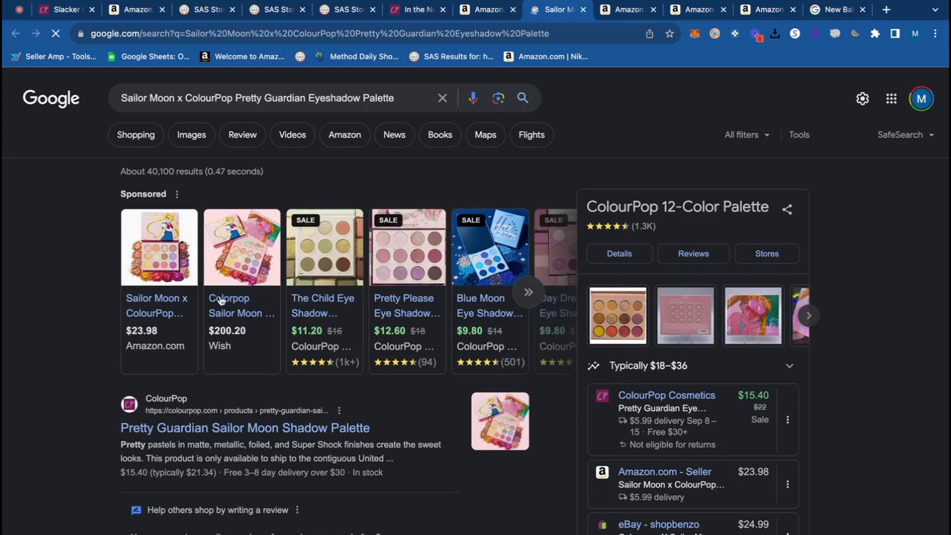
scroll(225, 347, "down", 1)
left_click(221, 422)
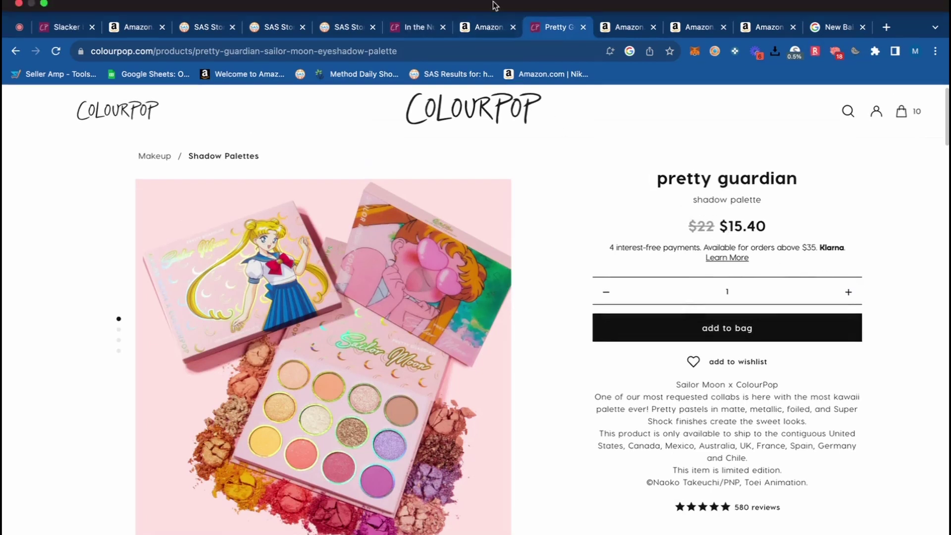
Return to the Sailor Moon palette's Amazon page and set its SellerAmp cost price to 13.09.
left_click(488, 9)
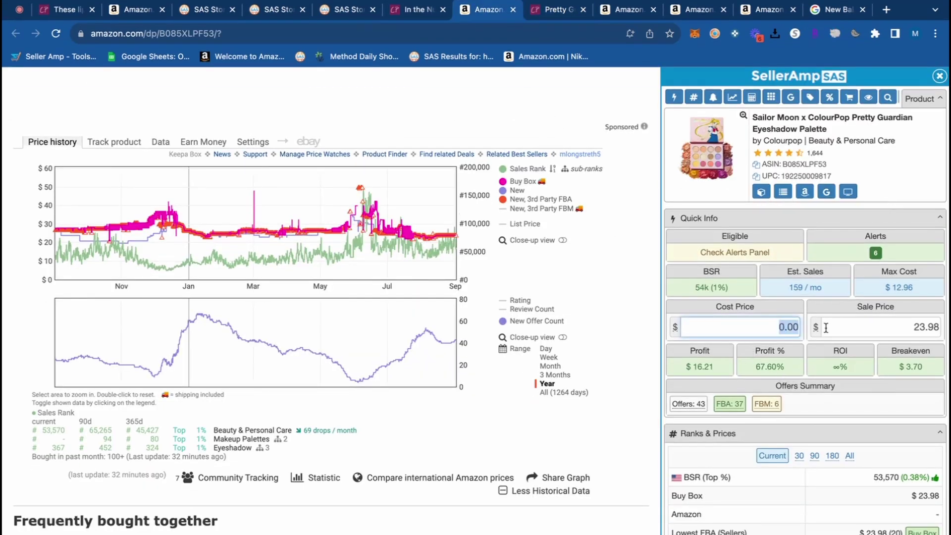
type("15.4*.8")
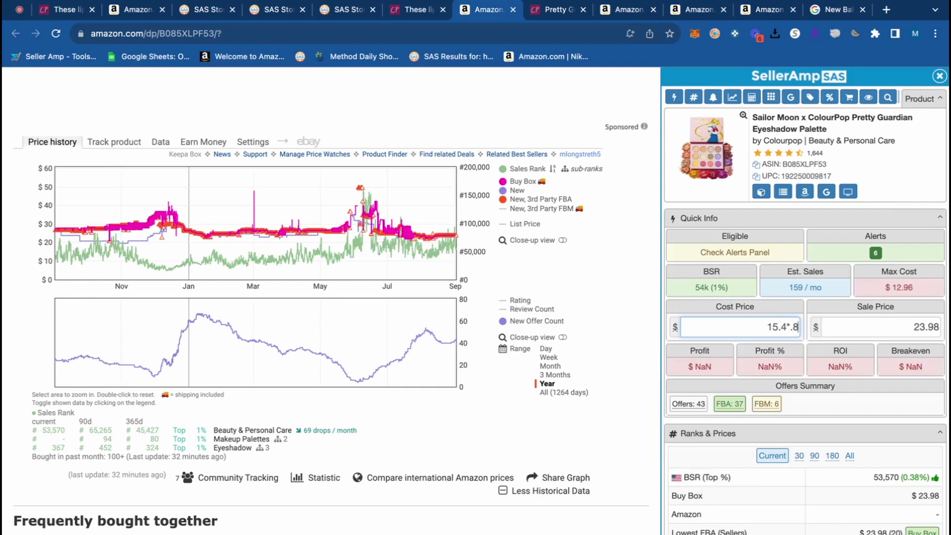
type("9")
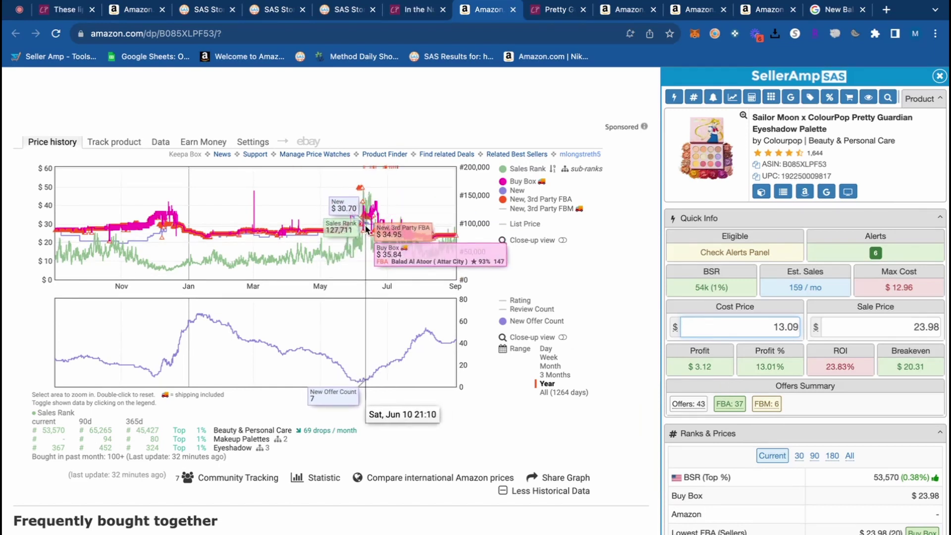
Export the Sailor Moon palette to the Almost Good Google Sheet and close its Amazon page and the open ColourPop pages.
scroll(855, 315, "down", 10)
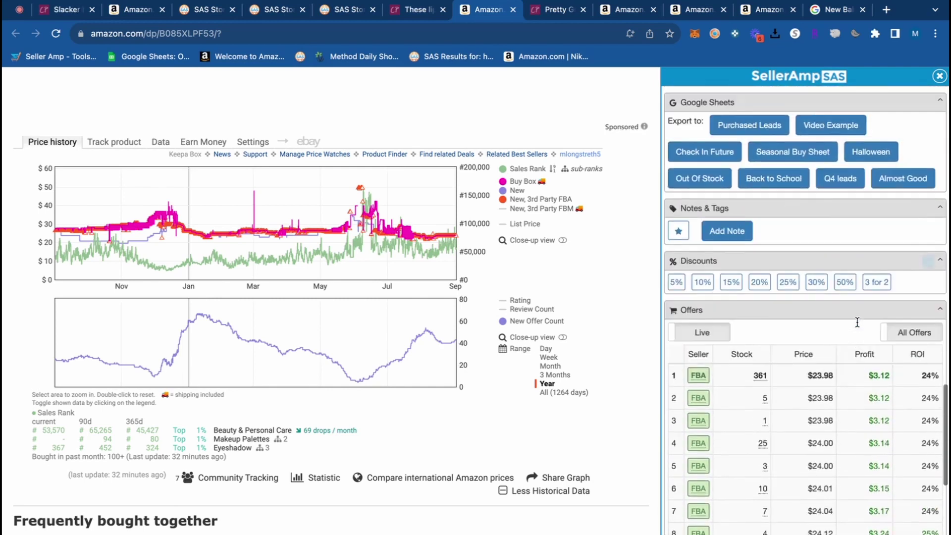
left_click(901, 235)
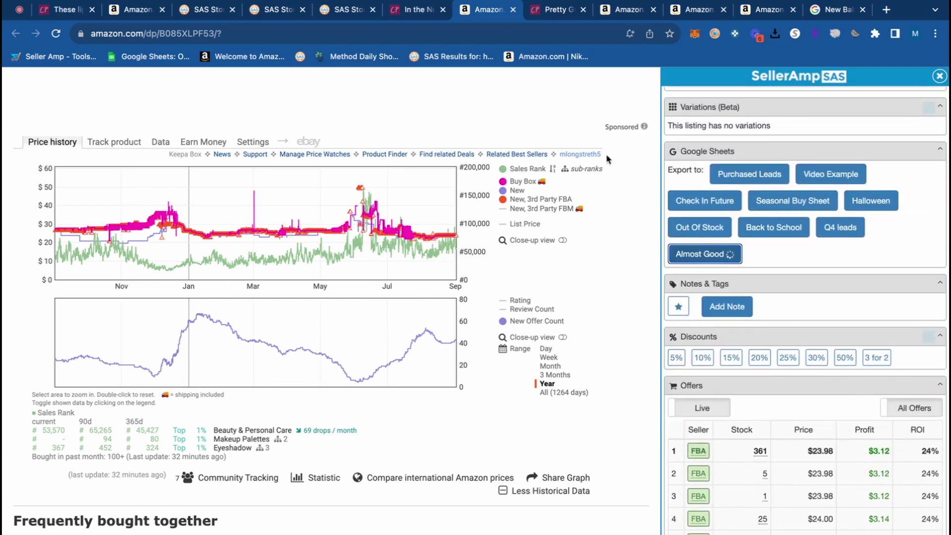
left_click(442, 9)
left_click(442, 9)
left_click(442, 9)
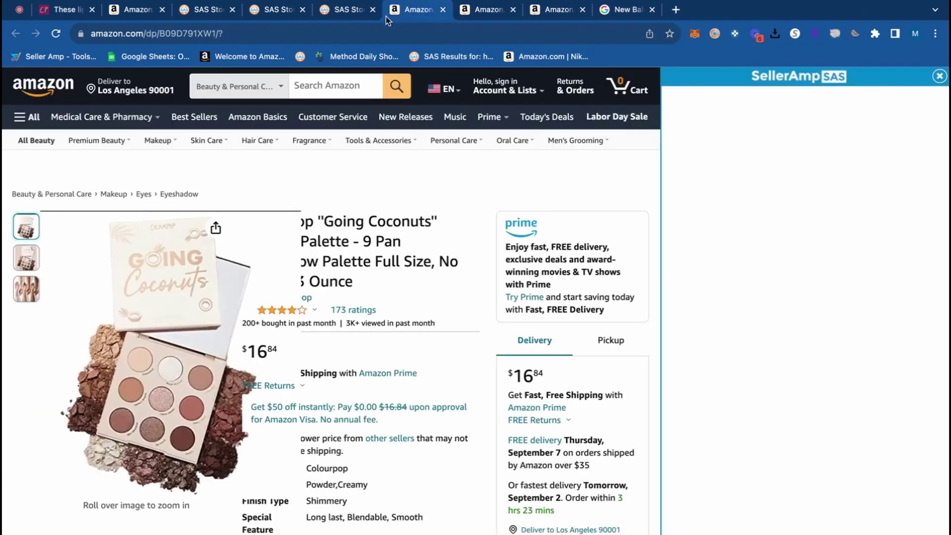
Revisit the Seizee storefront results, and open the Matte X Lippie Stix (Cami) Amazon listing to examine its Keepa price history.
left_click(349, 15)
scroll(333, 265, "down", 1)
scroll(405, 278, "up", 10)
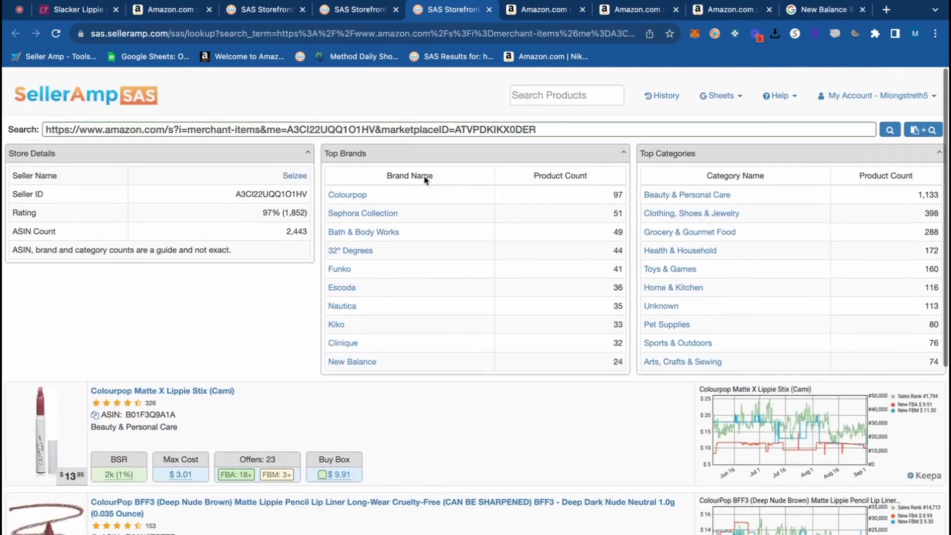
left_click(530, 10)
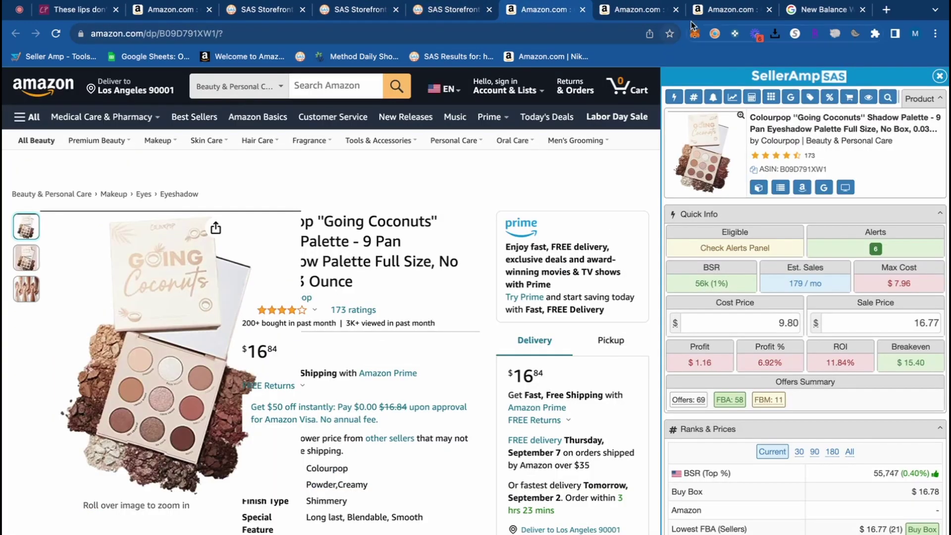
left_click(703, 10)
scroll(428, 243, "down", 15)
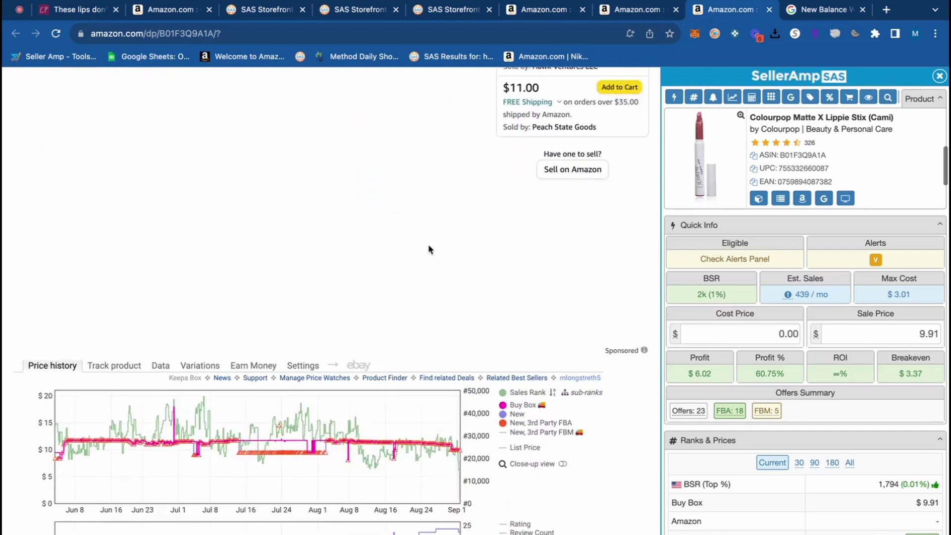
scroll(428, 244, "down", 5)
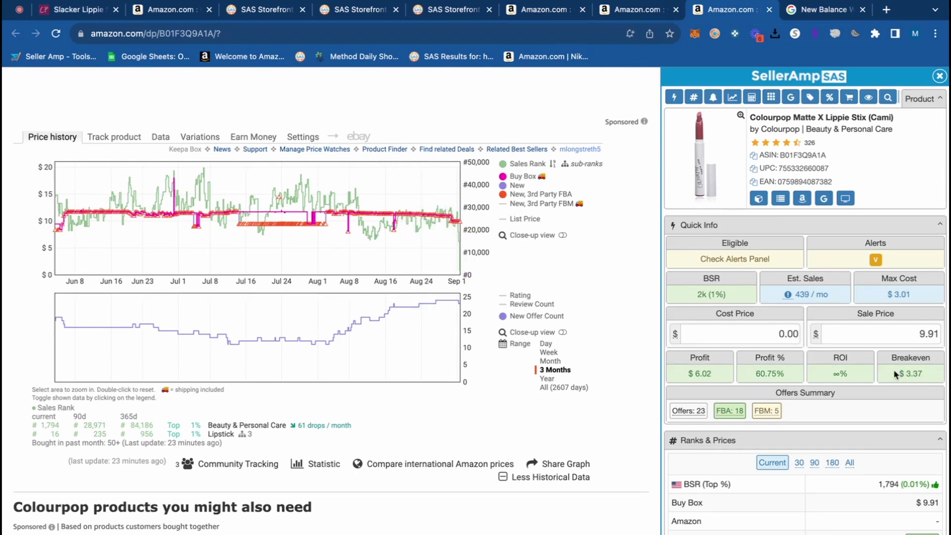
Examine the Cami lipstick's variations, offers and profit calculator in SellerAmp, toggling the fulfilment type away from FBA and back.
scroll(894, 375, "down", 10)
scroll(895, 375, "down", 15)
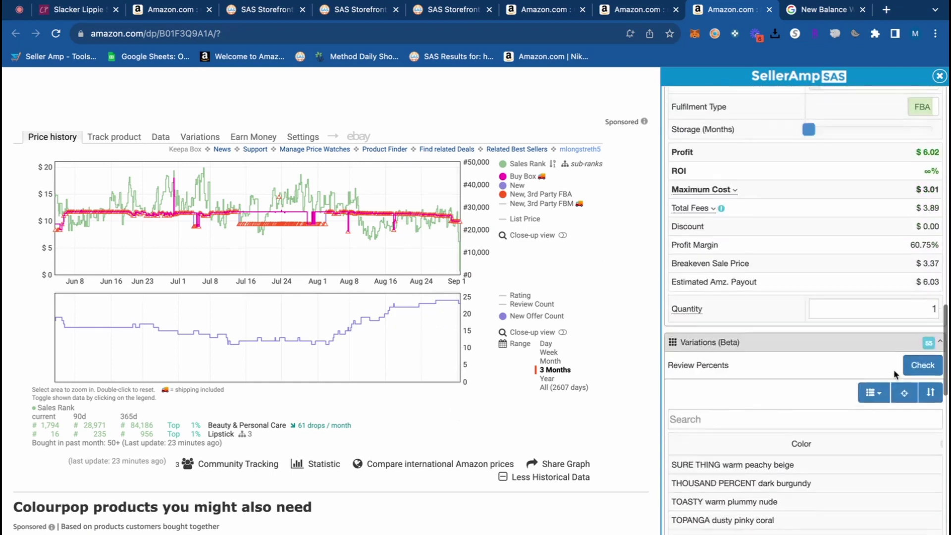
scroll(893, 452, "up", 10)
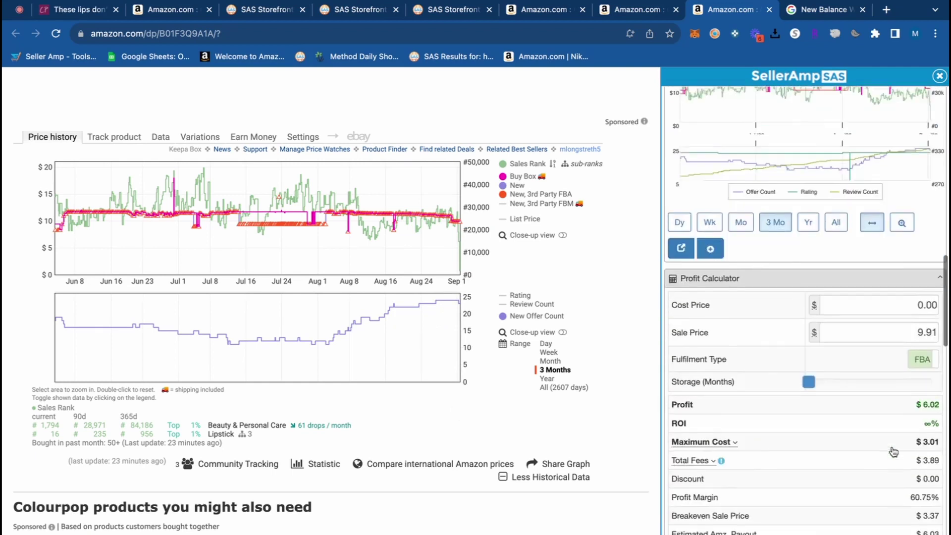
scroll(893, 452, "down", 15)
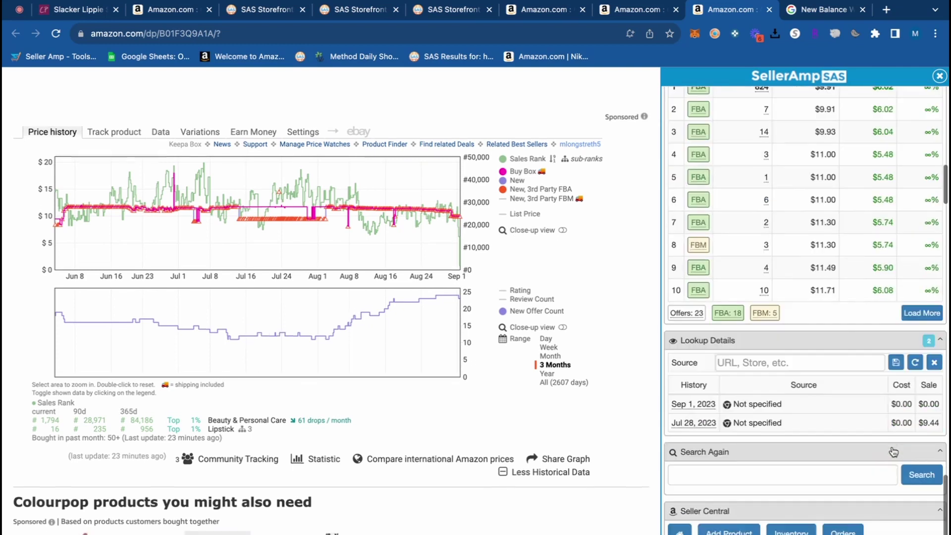
scroll(893, 452, "up", 12)
scroll(893, 451, "up", 6)
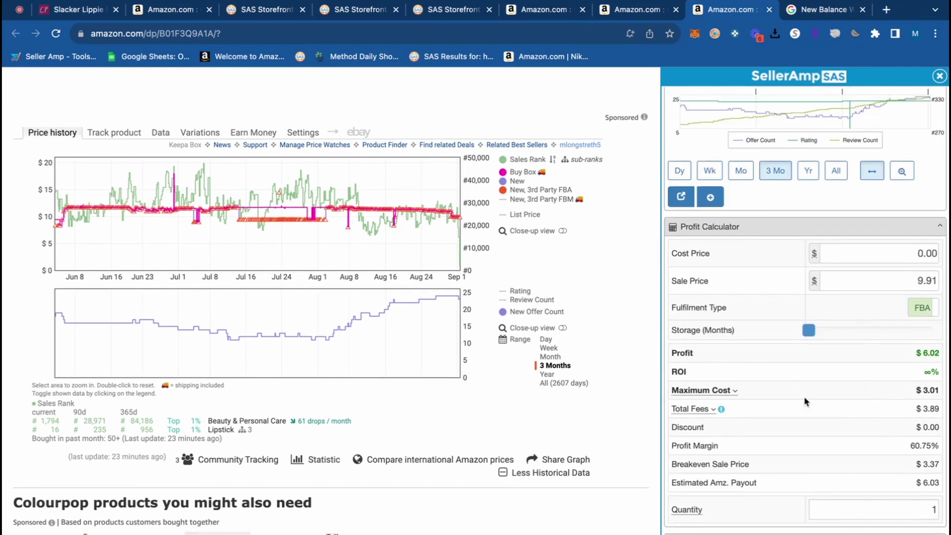
left_click(912, 311)
left_click(912, 311)
scroll(782, 356, "up", 12)
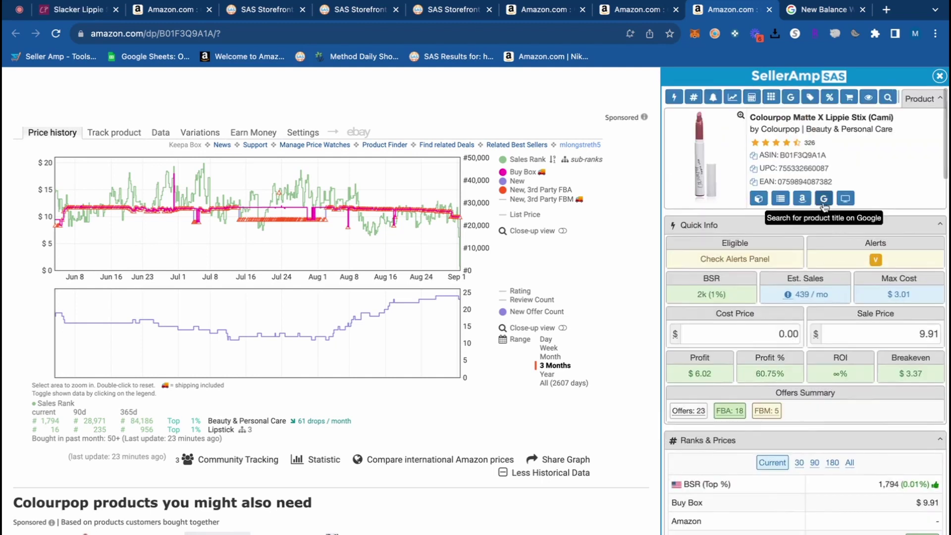
Search Google for the Cami lipstick's title, and open the SURE THING shade from the Amazon listing's Keepa variations.
left_click(823, 199)
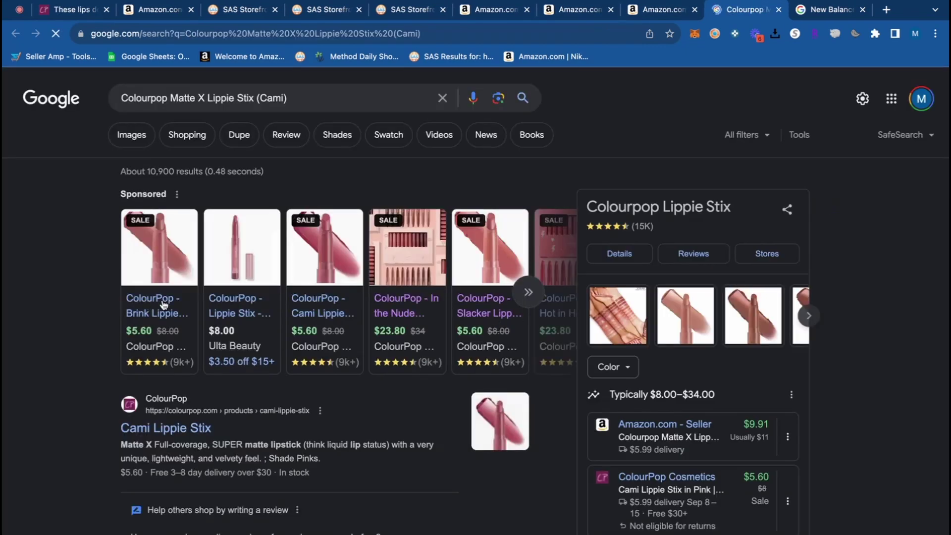
left_click(677, 18)
left_click(187, 135)
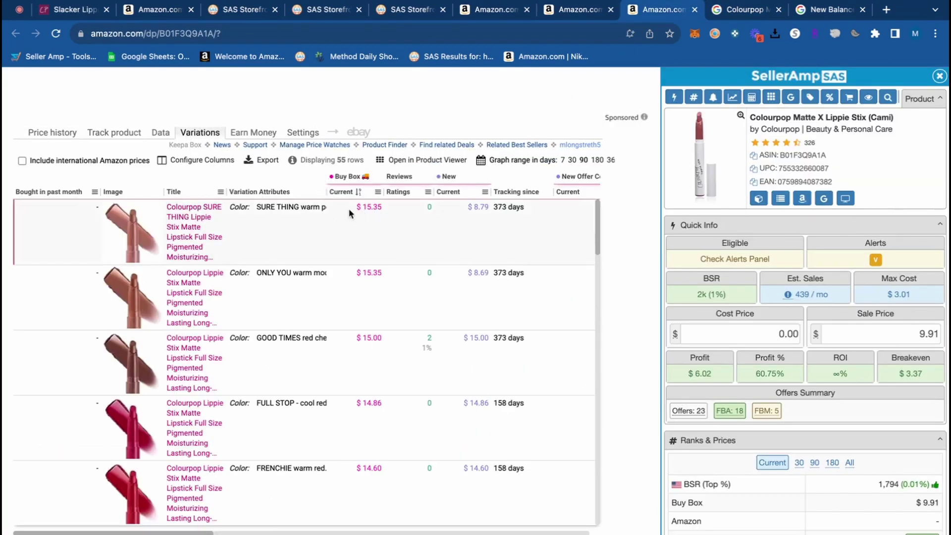
scroll(388, 213, "right", 3)
left_click(136, 226)
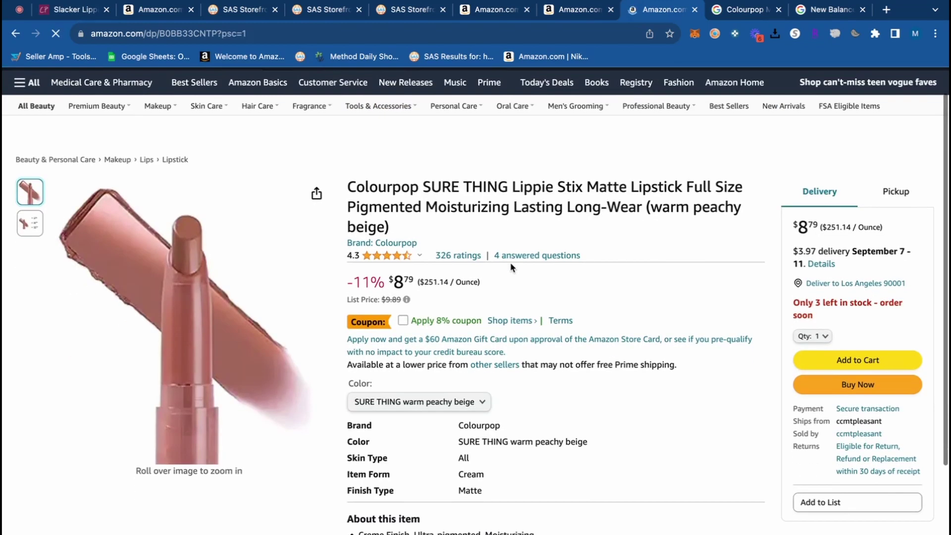
Examine the SURE THING lipstick's Keepa price history, dismissing the coupon pop-up, and search Google for its product title.
scroll(510, 266, "down", 5)
scroll(510, 268, "down", 6)
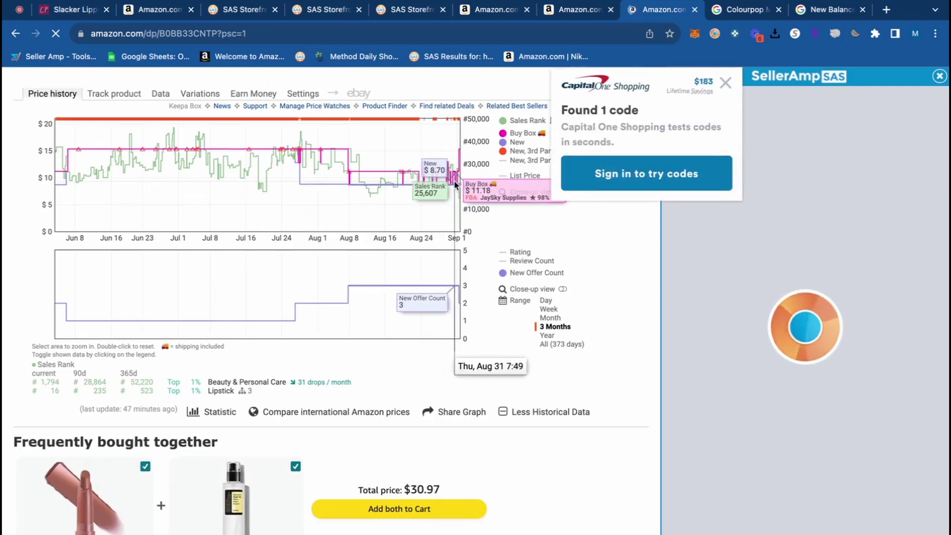
left_click(726, 83)
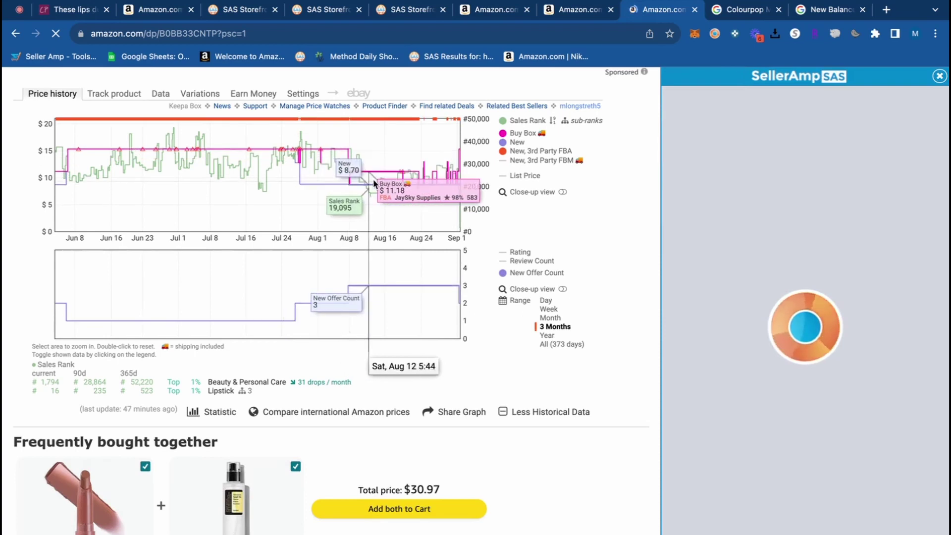
scroll(376, 177, "up", 4)
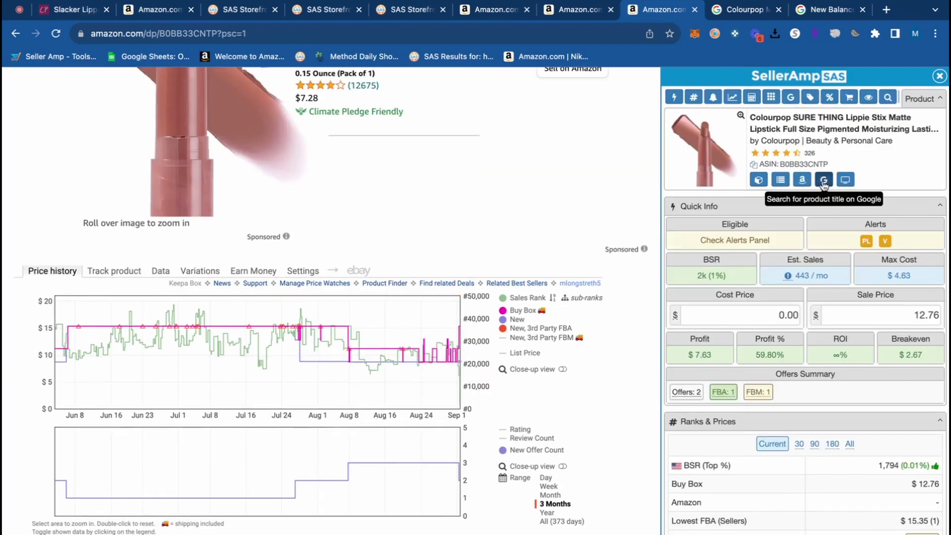
left_click(823, 179)
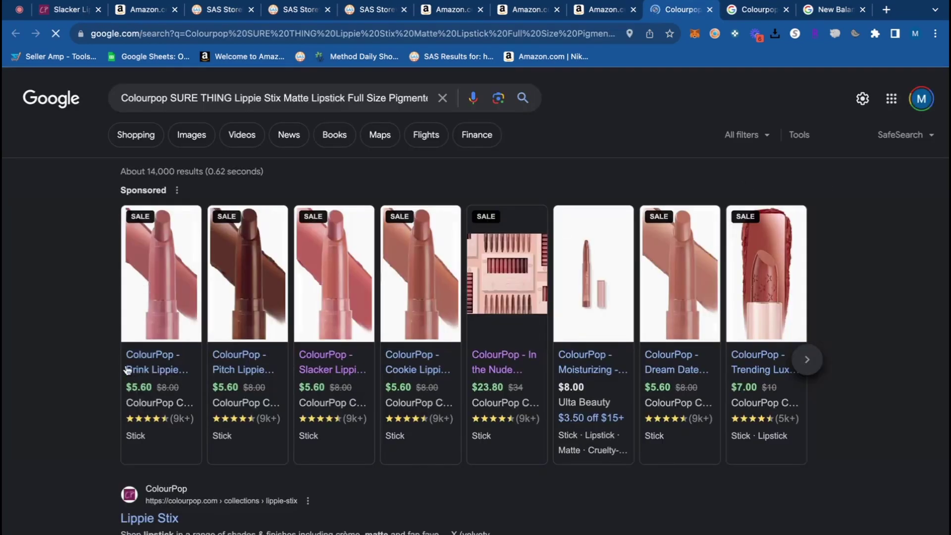
Return to the SURE THING lipstick's Amazon page and set its SellerAmp cost price to 4.75 and sale price to 11.00.
left_click(601, 15)
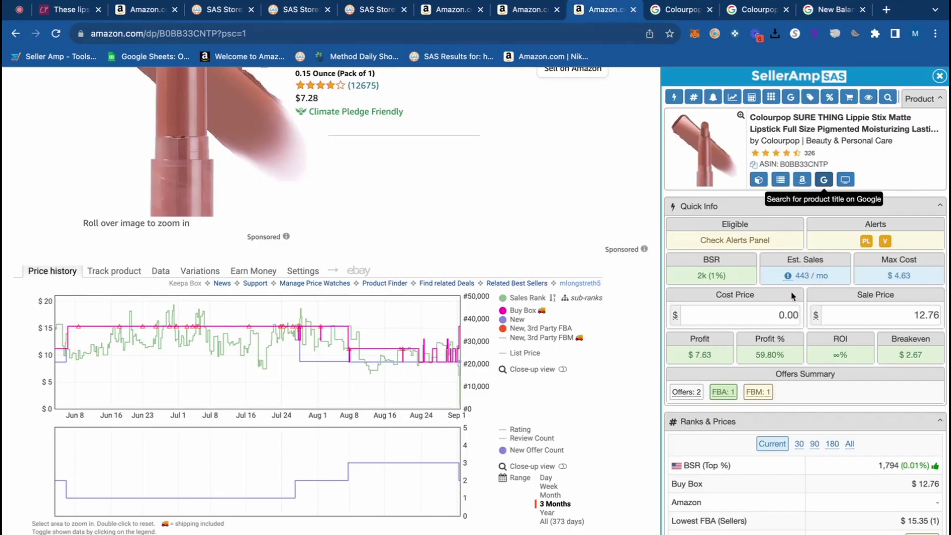
left_click(763, 313)
type("4.75")
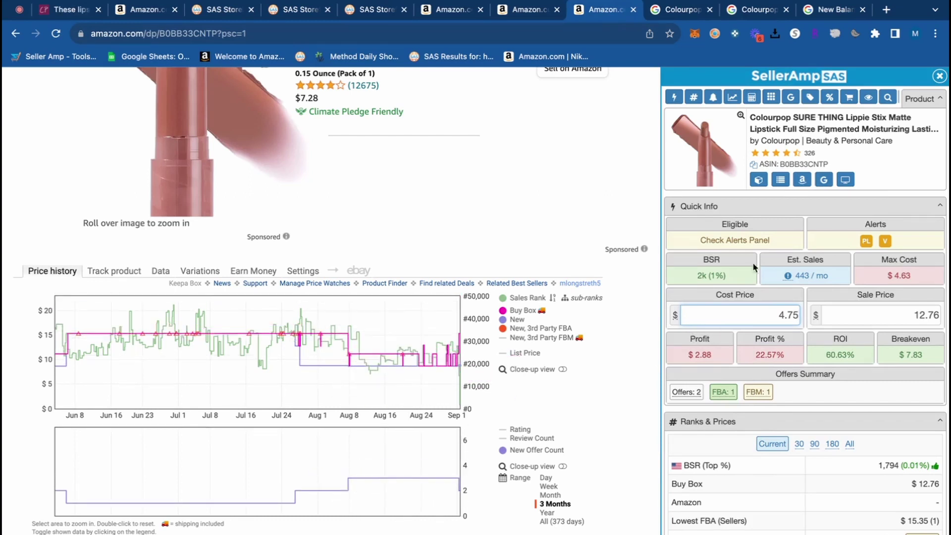
left_click(890, 308)
type("22")
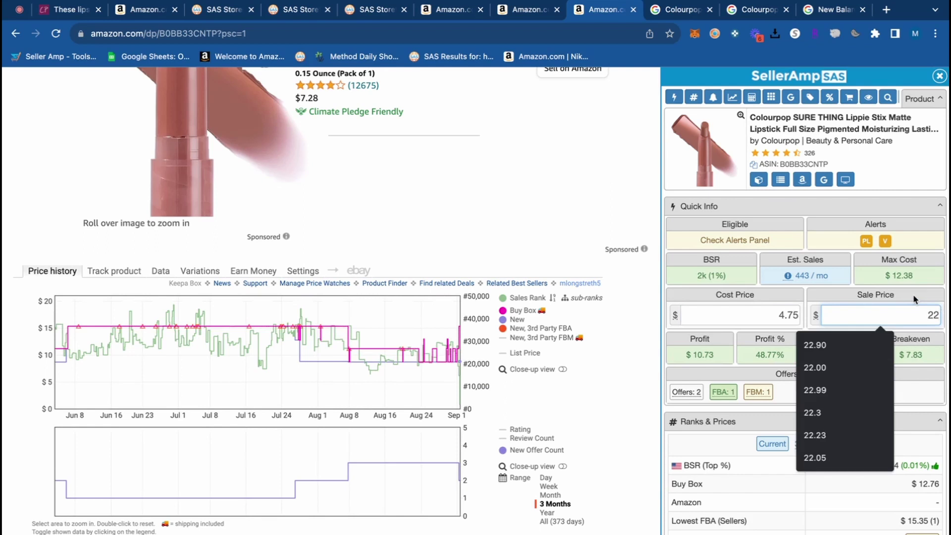
key("BackSpace")
key("BackSpace")
type("11.00")
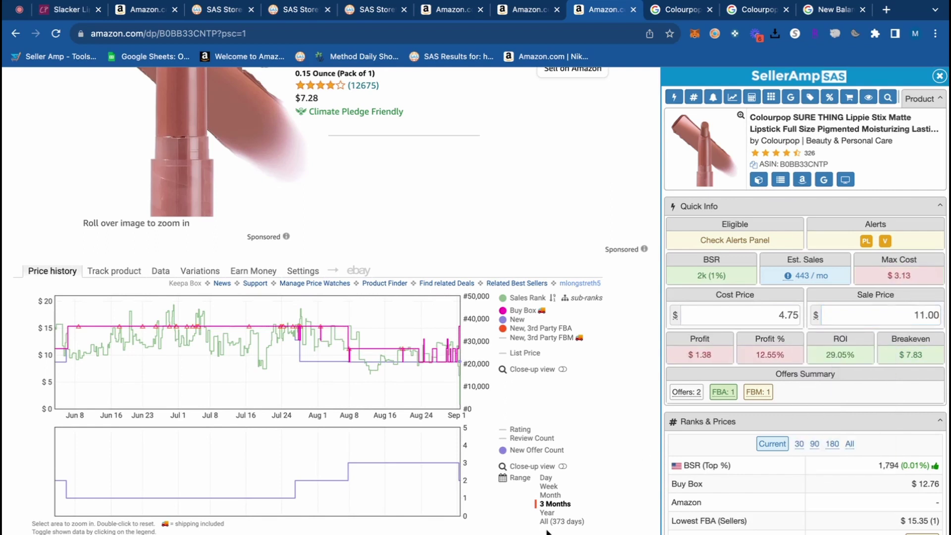
Examine the SURE THING lipstick's one-year Keepa price history and browse its variations to open the ARE YOU SURREAL shade.
left_click(547, 512)
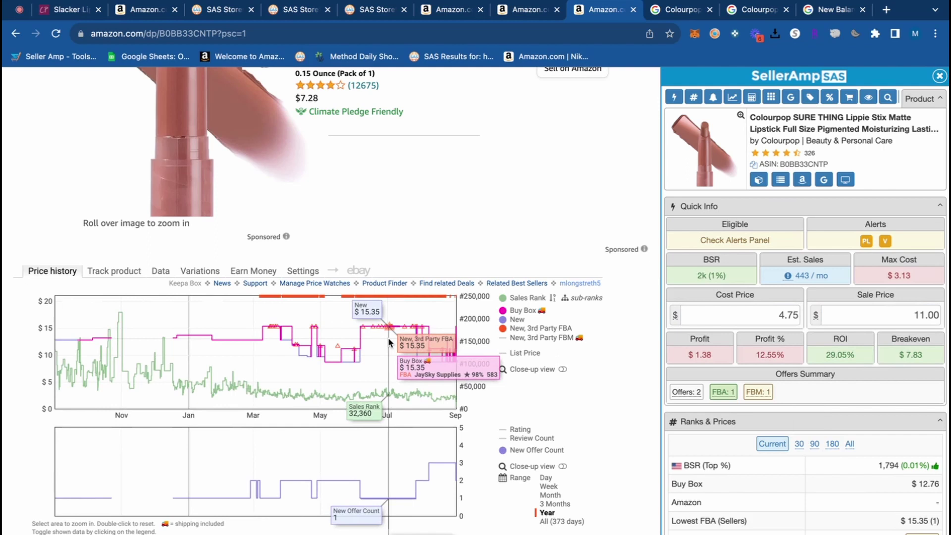
scroll(346, 342, "down", 3)
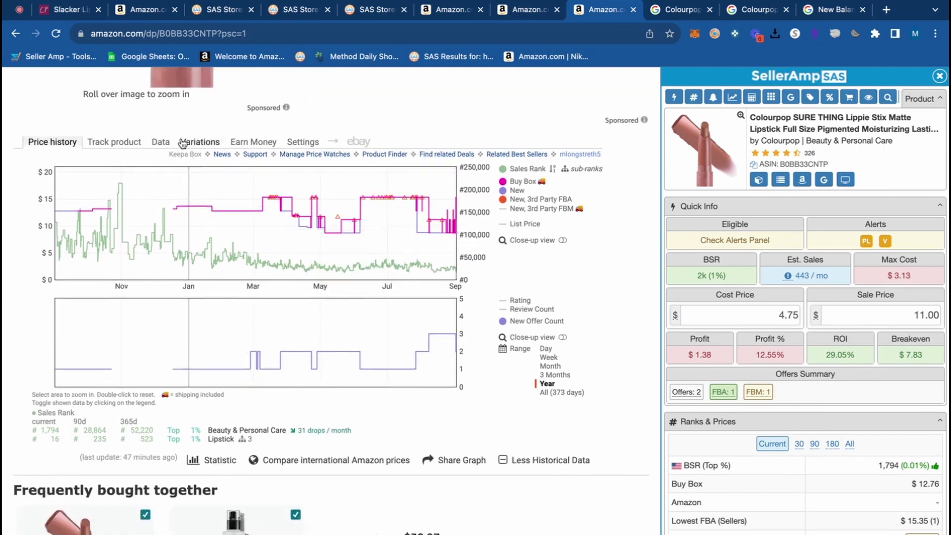
left_click(200, 142)
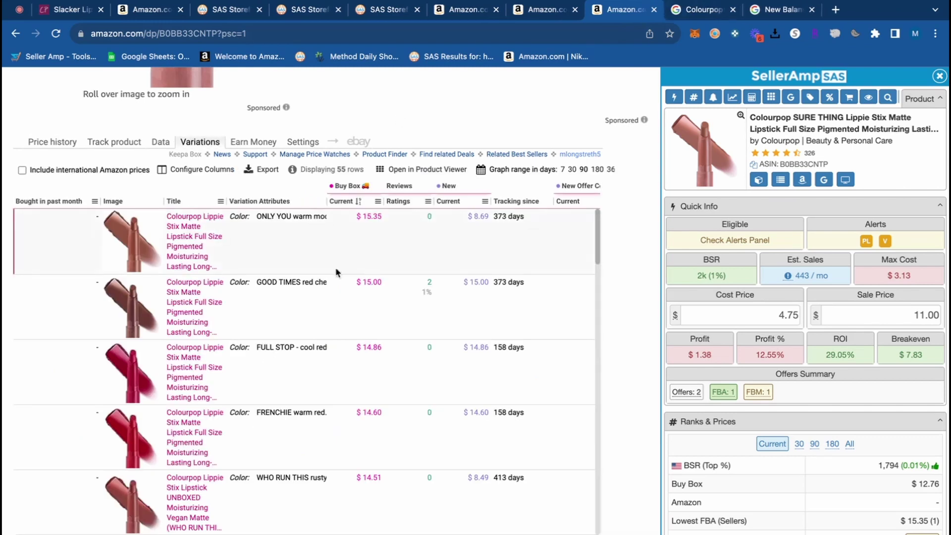
scroll(336, 278, "down", 2)
scroll(336, 278, "right", 2)
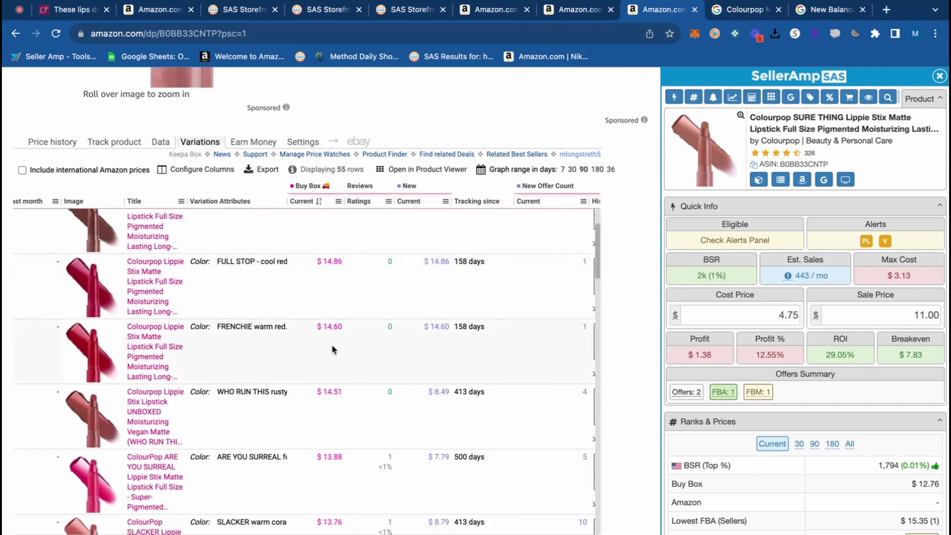
scroll(331, 350, "down", 3)
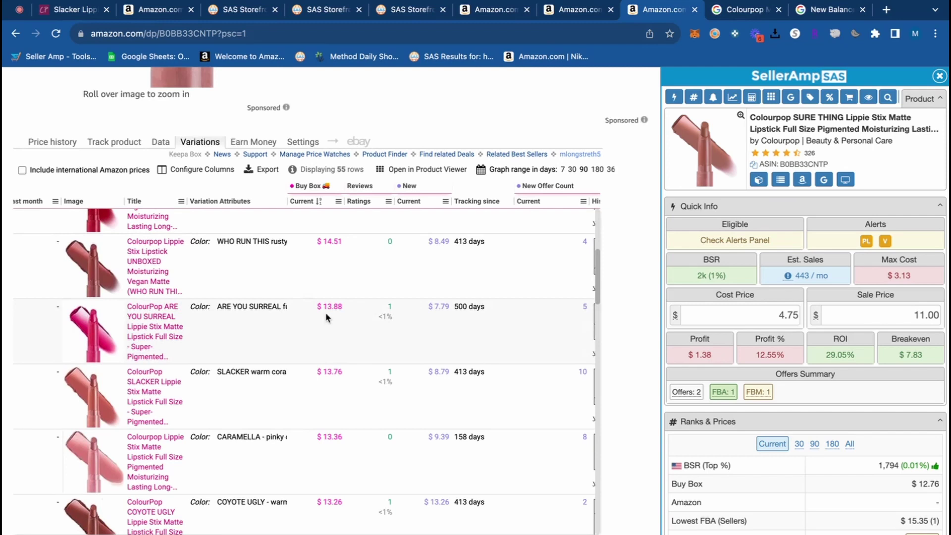
left_click(153, 341)
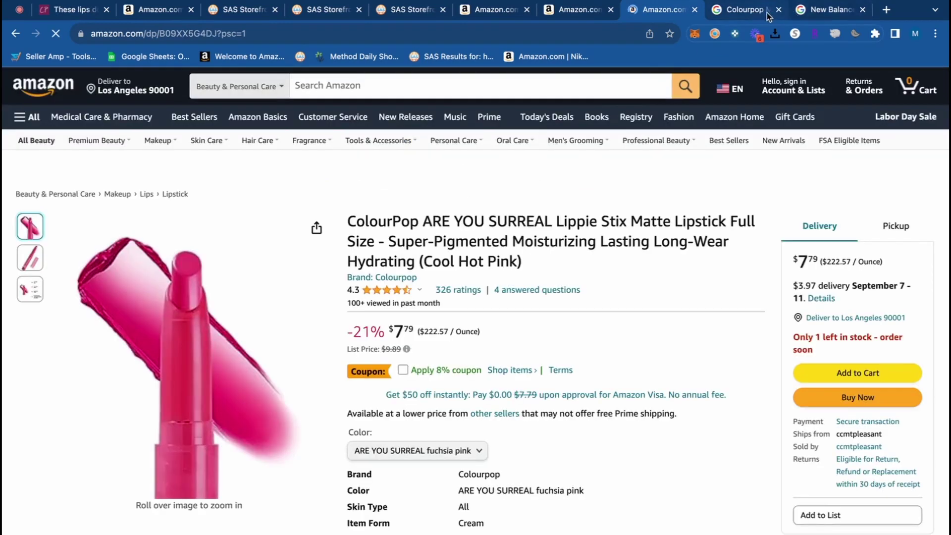
Examine the ARE YOU SURREAL lipstick's Keepa price history, and search Google for its title to open the ColourPop product page.
scroll(640, 295, "down", 3)
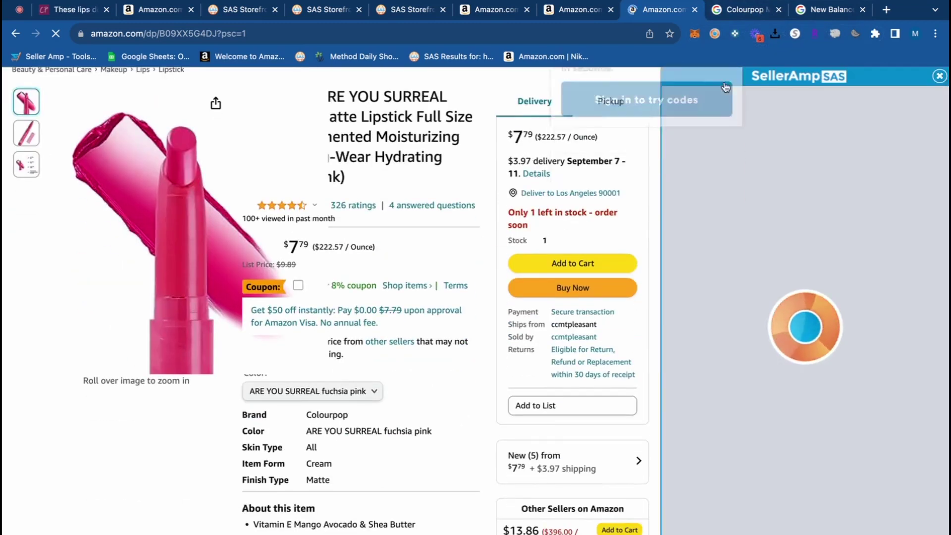
scroll(421, 264, "down", 15)
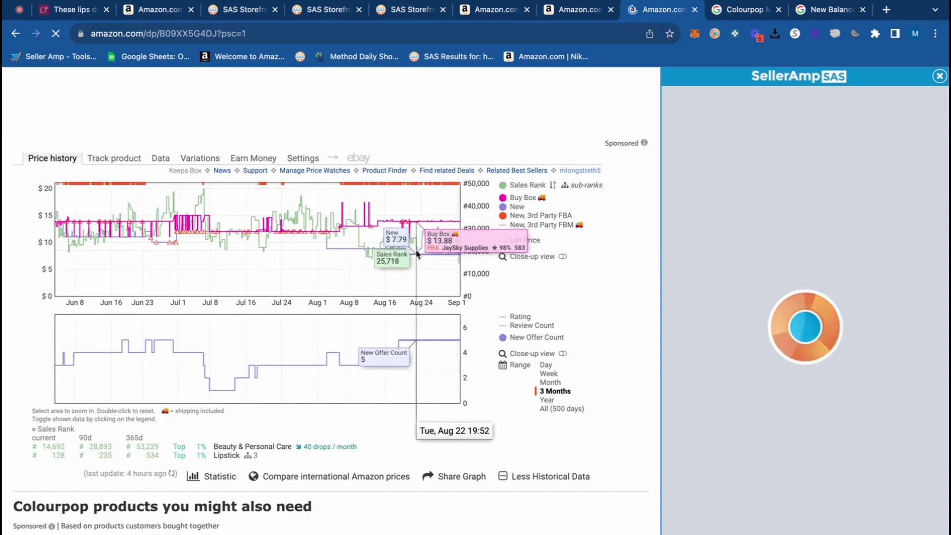
left_click(821, 182)
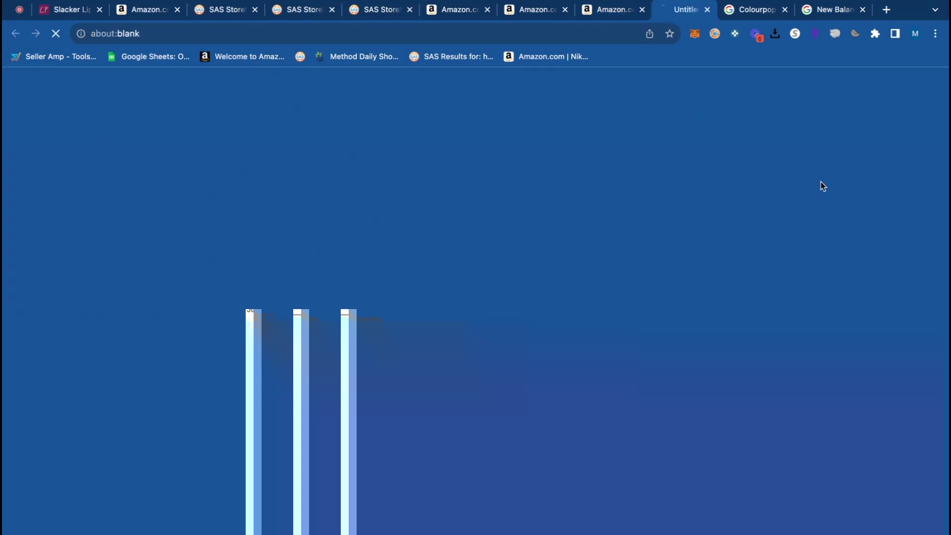
left_click(155, 366)
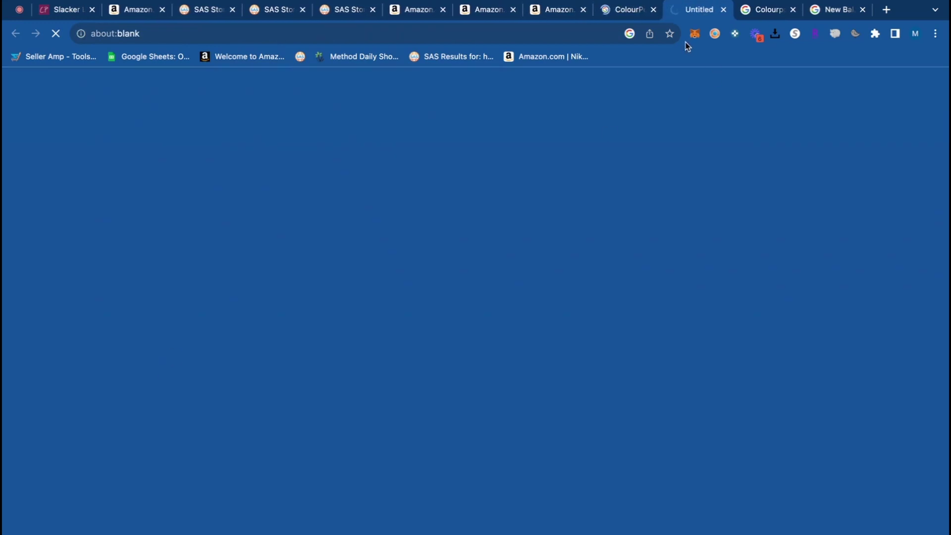
Back on the ARE YOU SURREAL Amazon listing, set the SellerAmp cost price to 5.60*.85 and the sale price to 13.50.
left_click(655, 14)
left_click(548, 16)
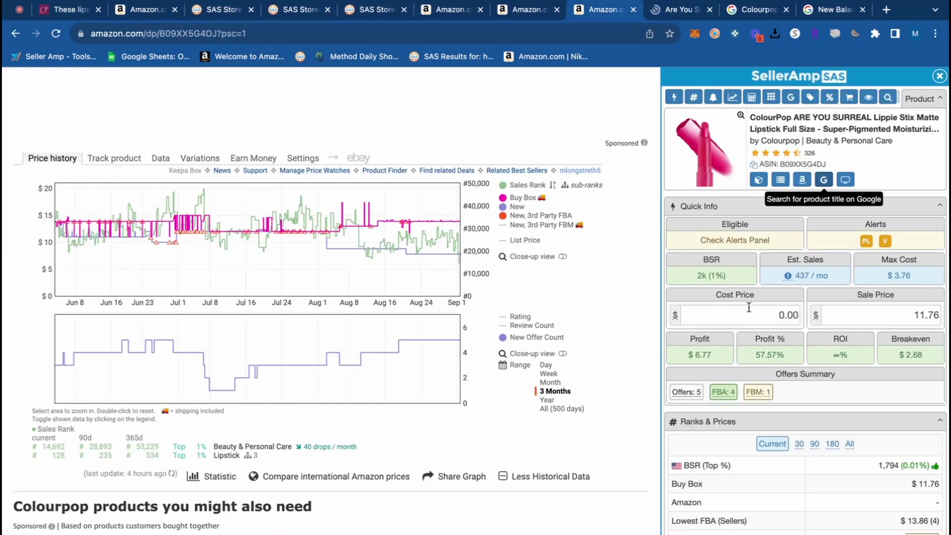
type("5.60*")
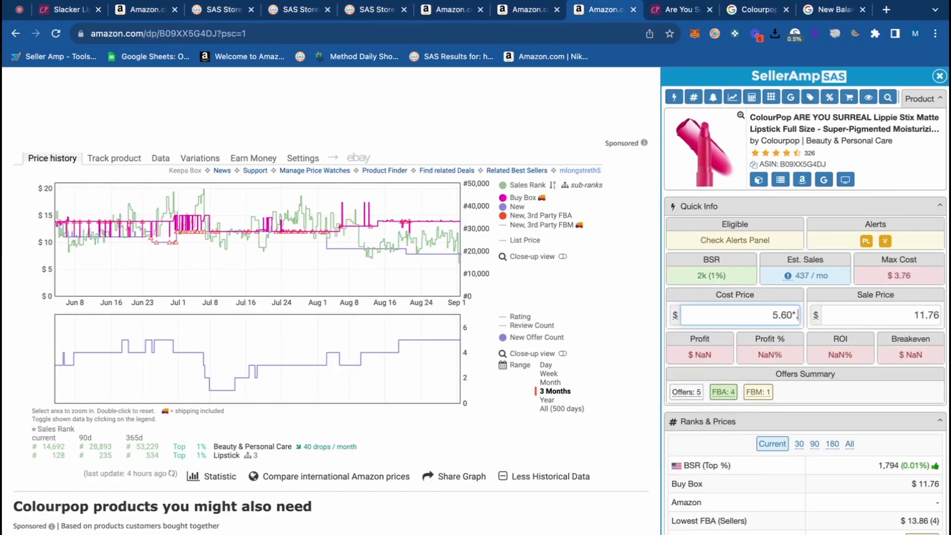
type(".85")
key("Return")
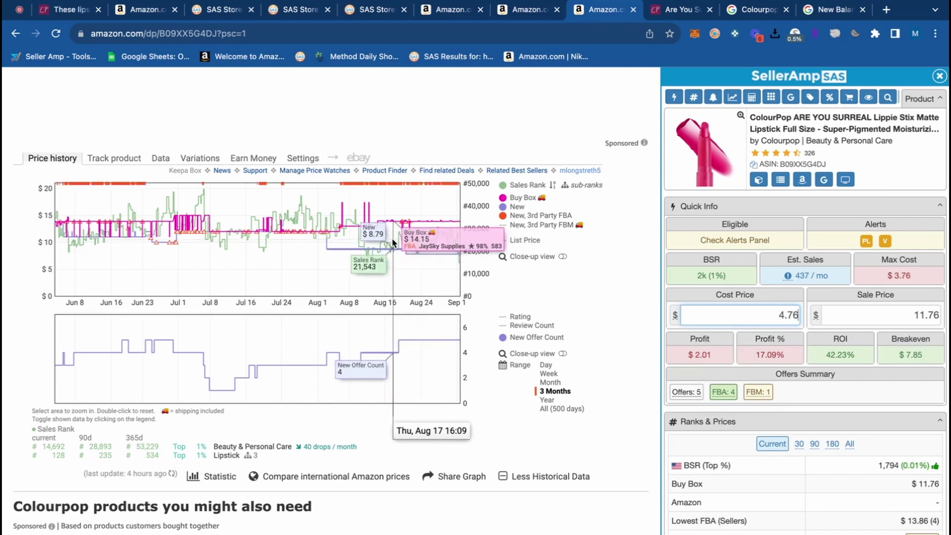
left_click(899, 320)
type("13.50")
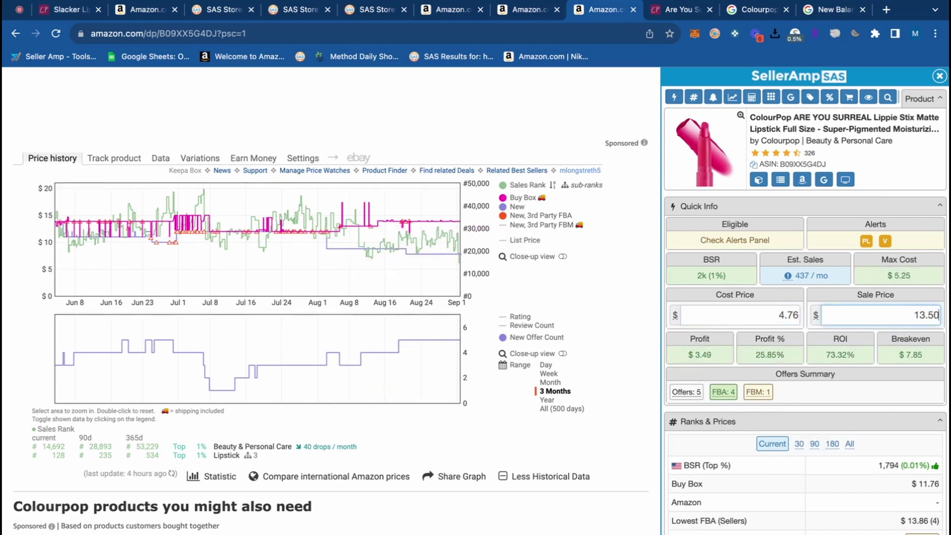
left_click(911, 291)
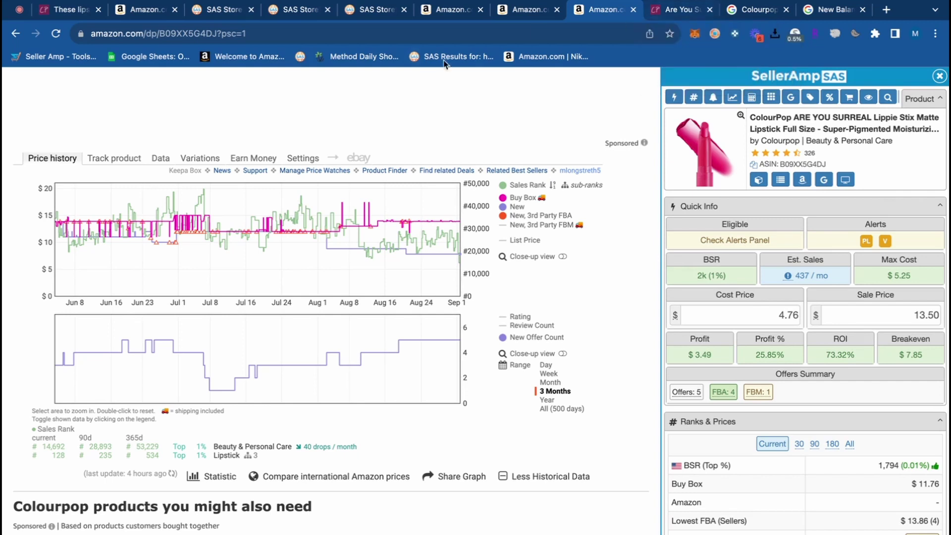
Browse the Seizee storefront's Sephora Collection, New Balance and Clinique products, and revisit the Going Coconuts palette's Amazon listing.
left_click(368, 9)
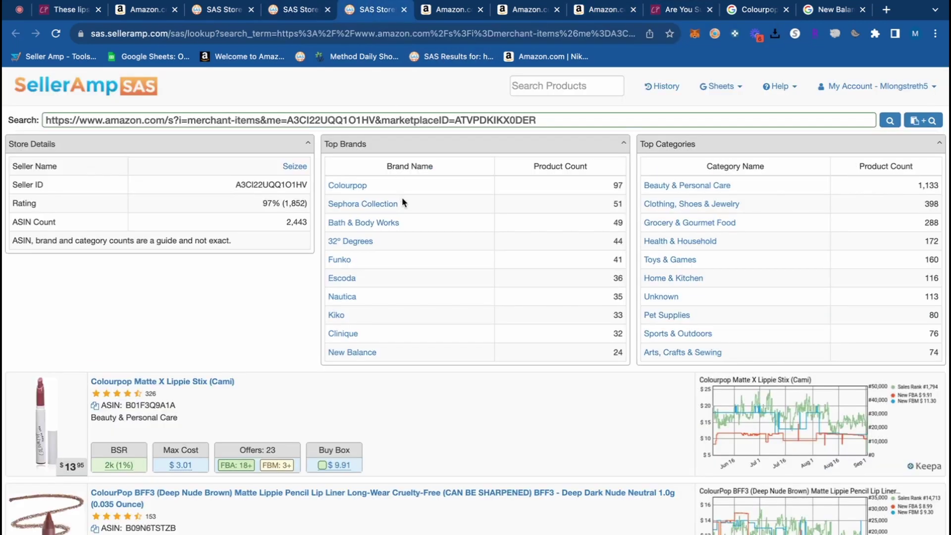
left_click(374, 205)
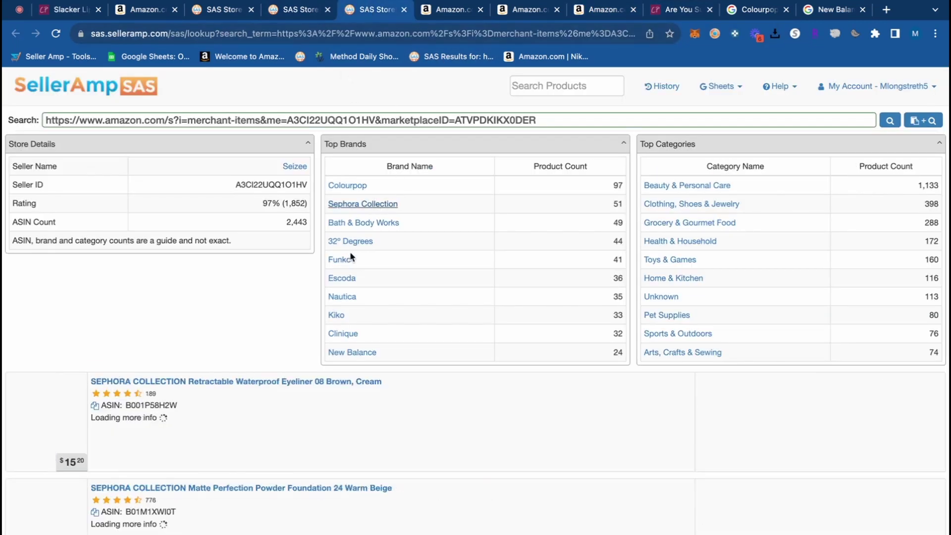
scroll(351, 257, "down", 5)
scroll(351, 242, "up", 3)
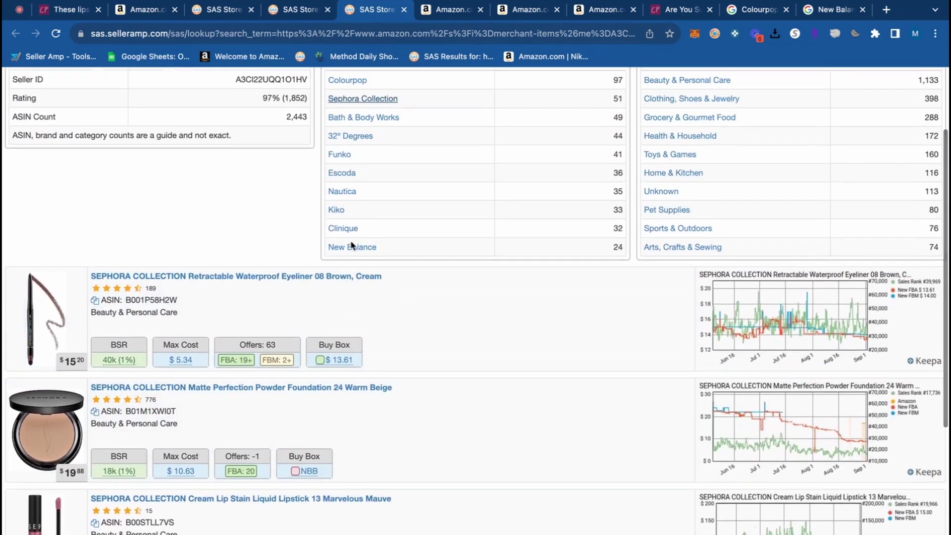
left_click(353, 247)
left_click(352, 228)
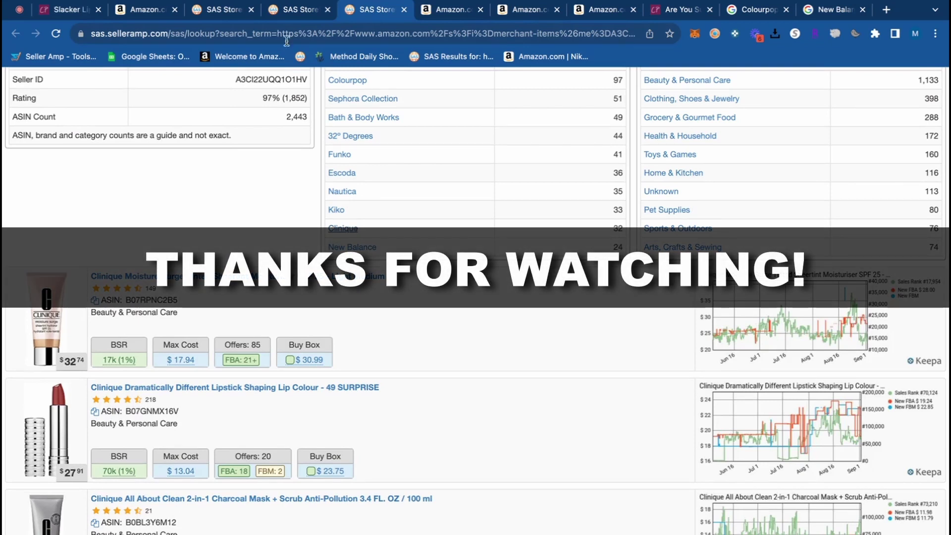
left_click(433, 10)
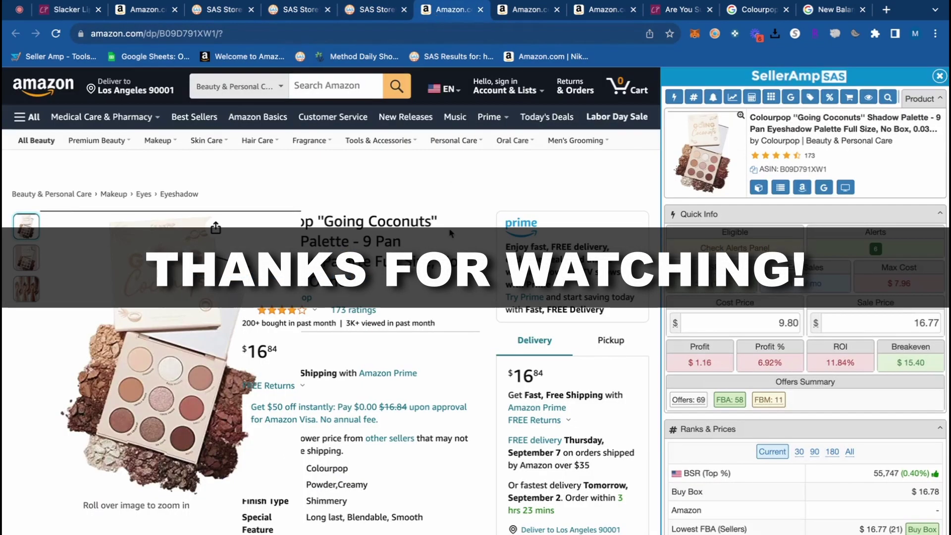